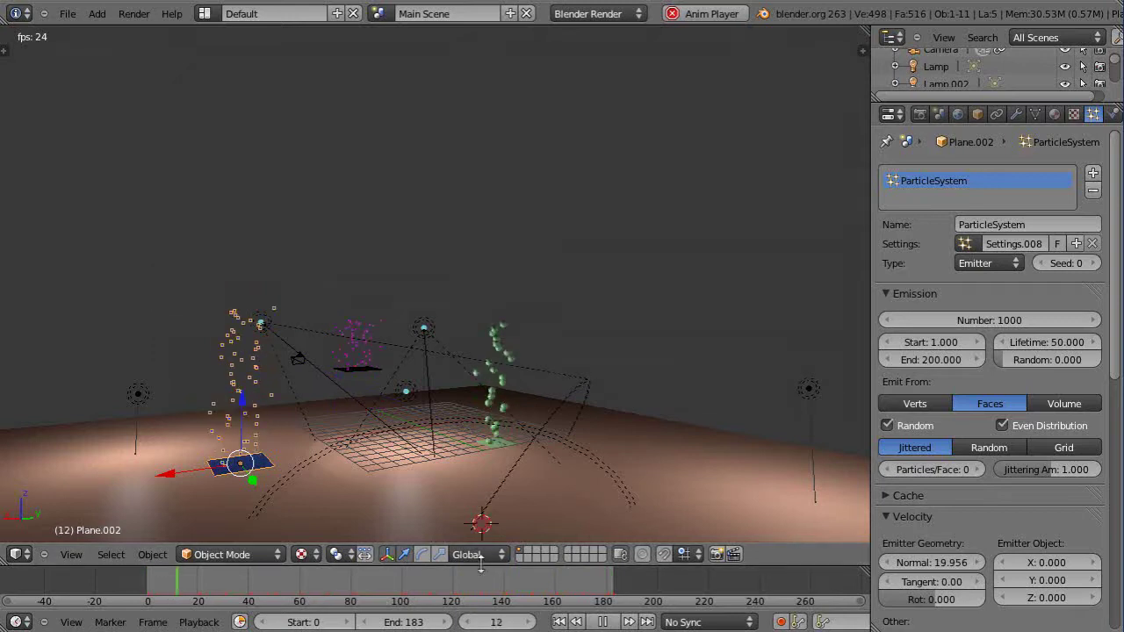
- Play the particle animation and select the camera to show its location, rotation and scale in Object properties
click(478, 554)
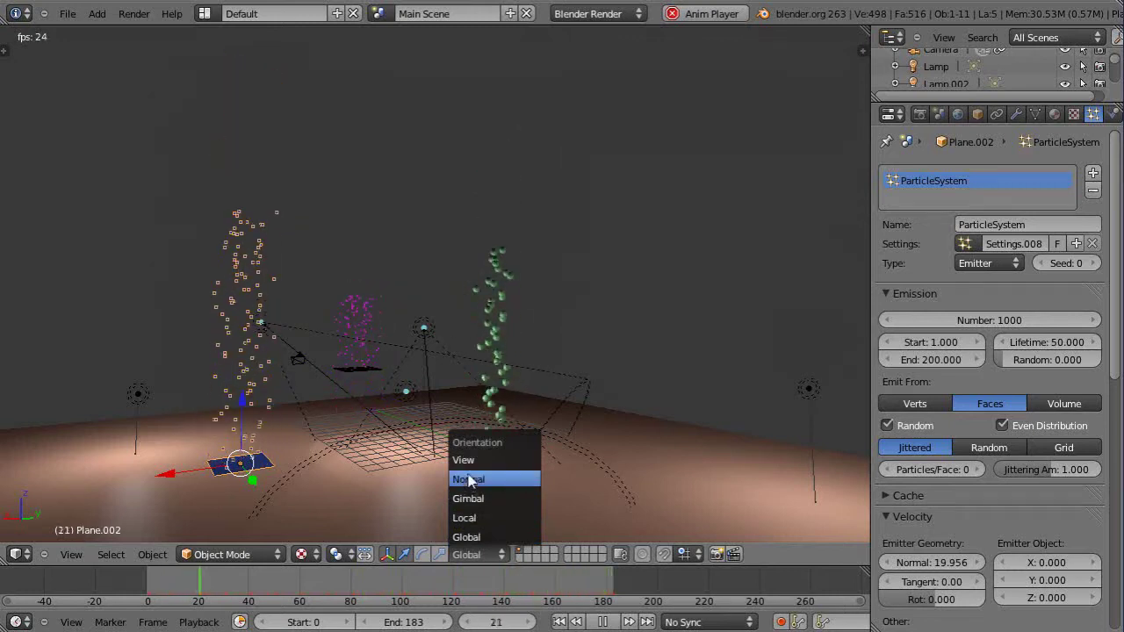
right_click(299, 363)
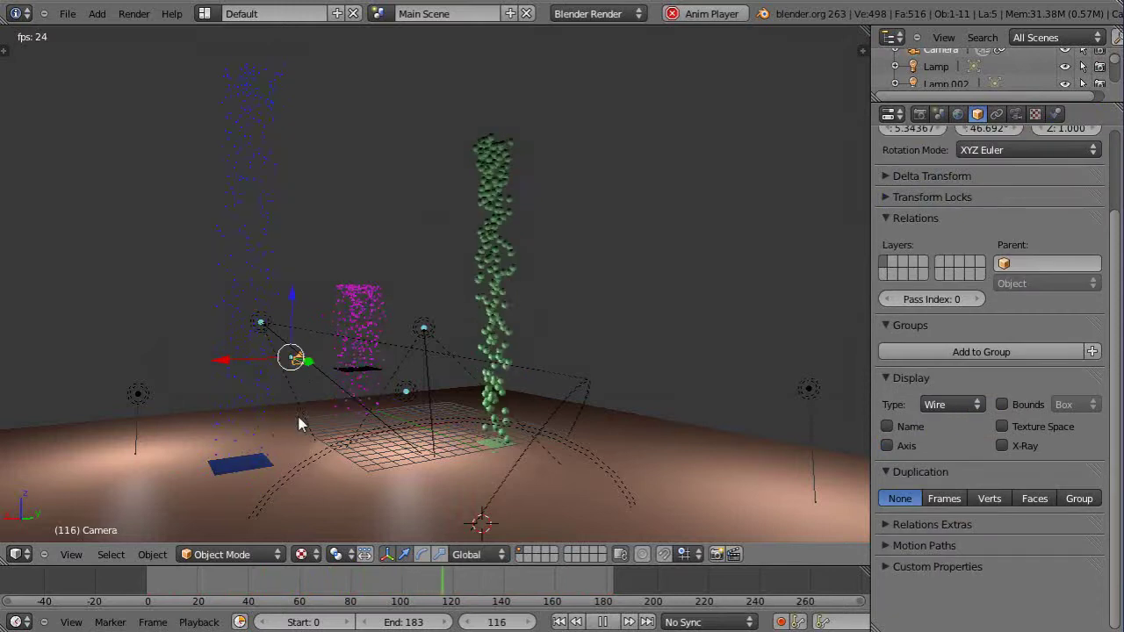
middle_drag(299, 425, 426, 447)
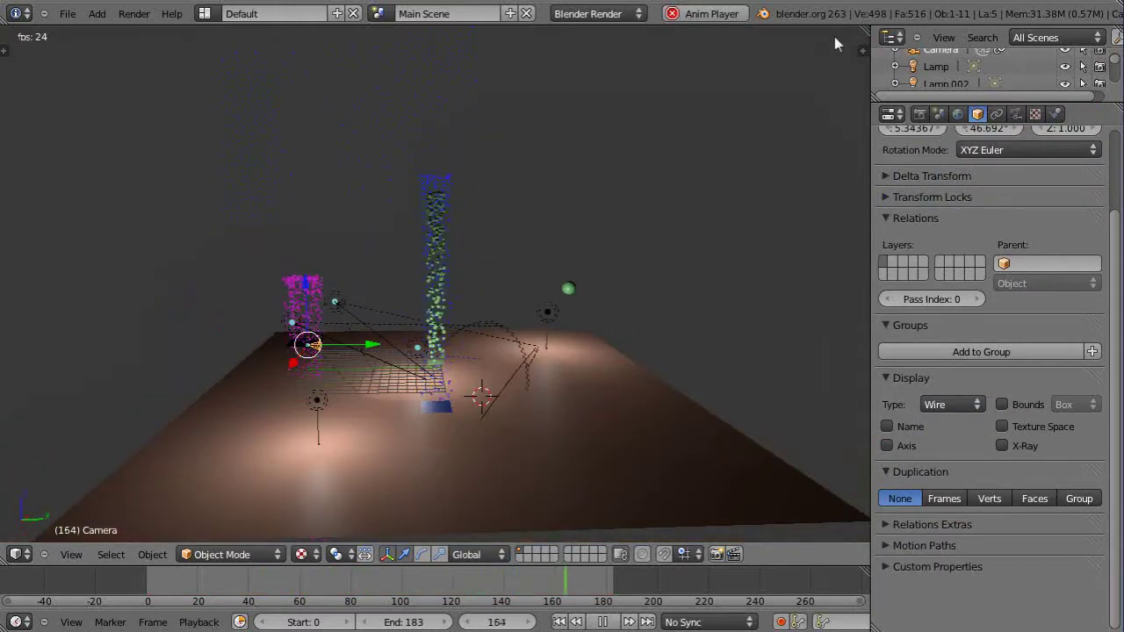
scroll(889, 167, up, 2)
drag(869, 202, 952, 214)
- Split the viewport side by side, set the right half to camera view, and reframe the left
drag(947, 50, 675, 68)
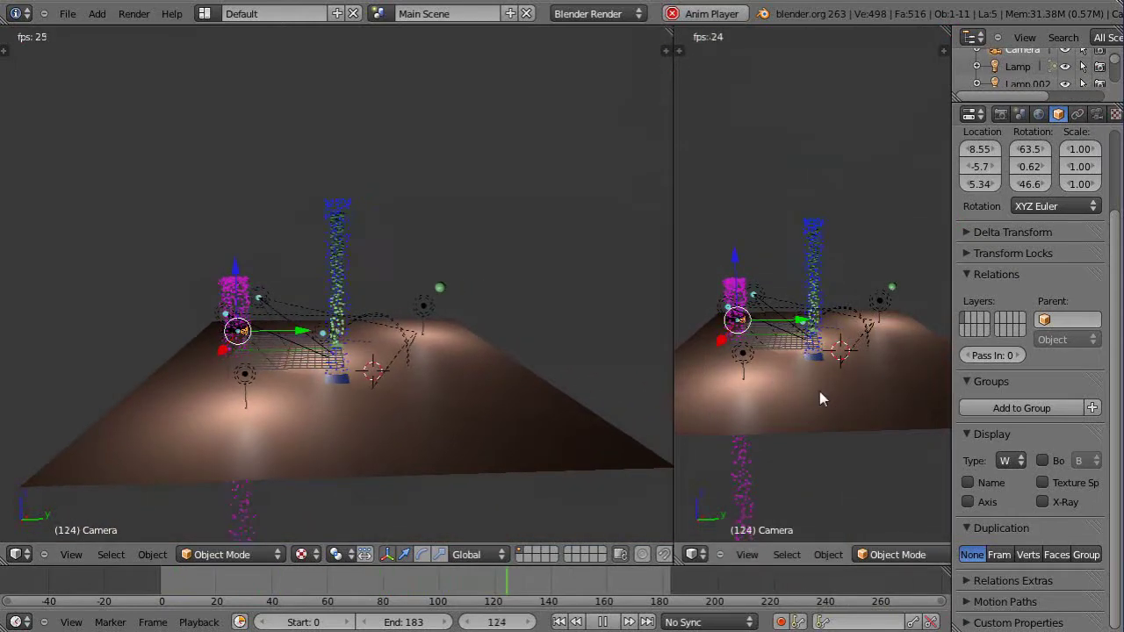
key(KP_0)
scroll(834, 386, down, 2)
scroll(839, 386, up, 1)
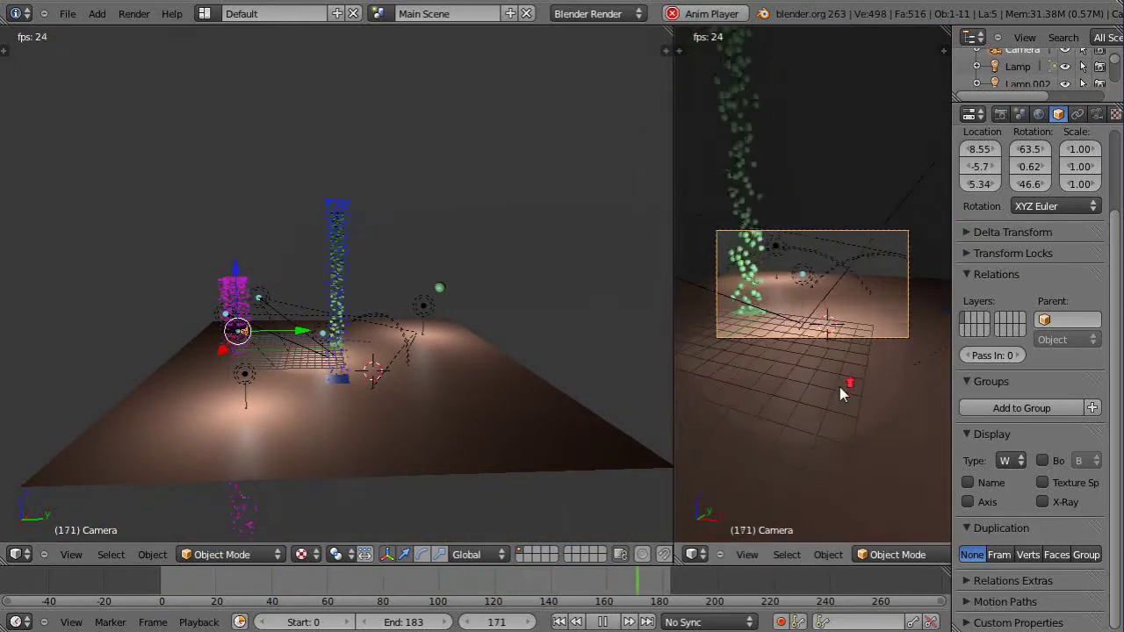
scroll(393, 400, up, 4)
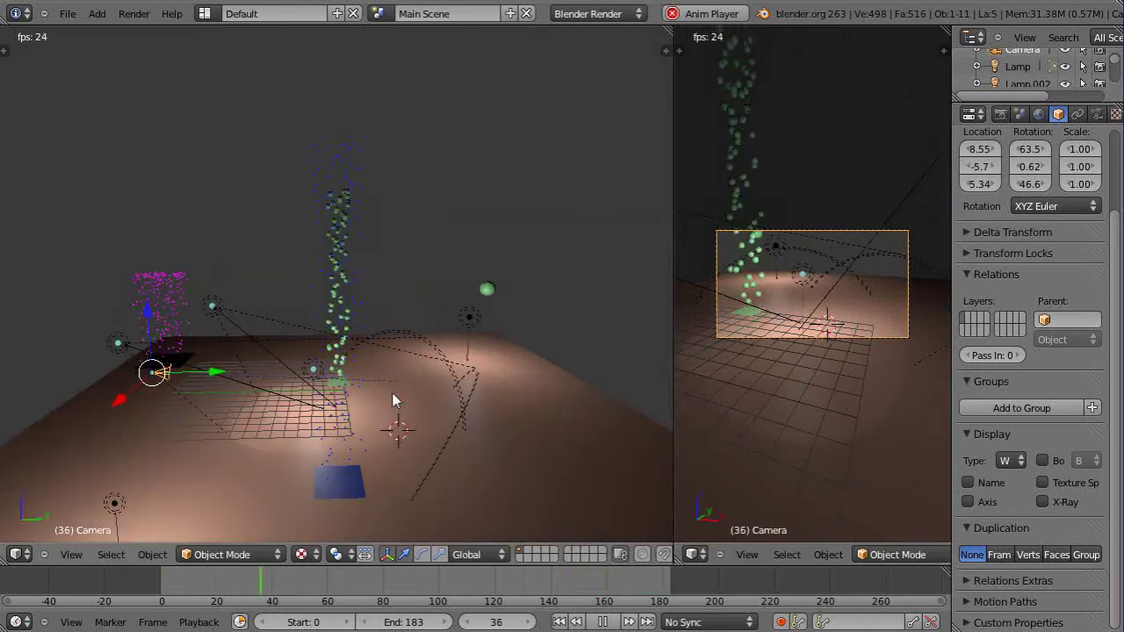
scroll(304, 429, down, 3)
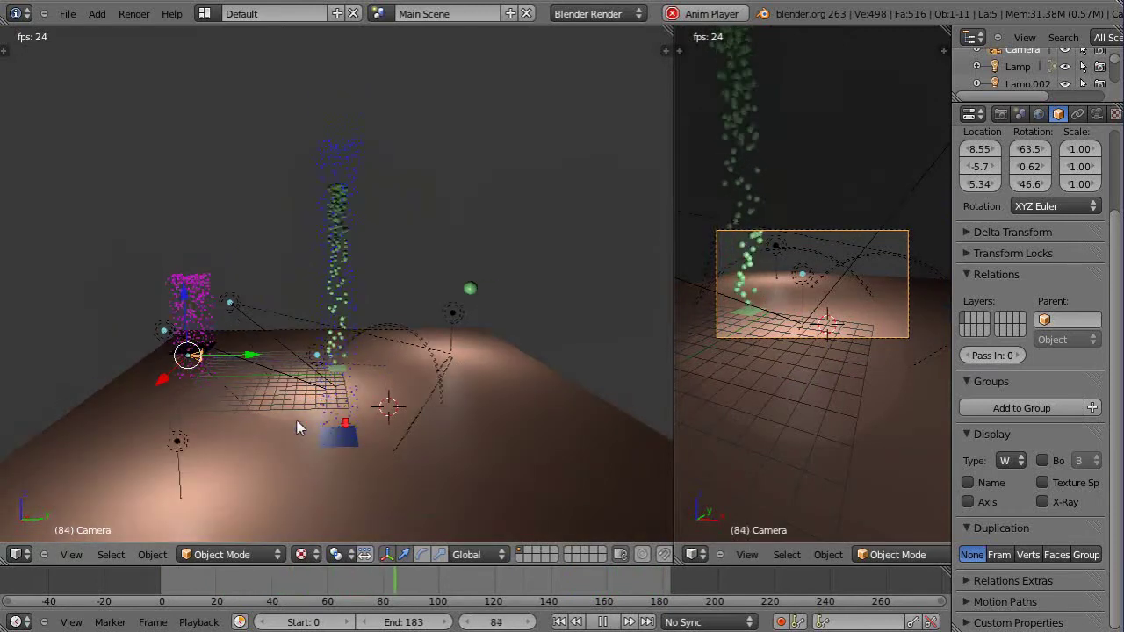
middle_drag(304, 430, 275, 428)
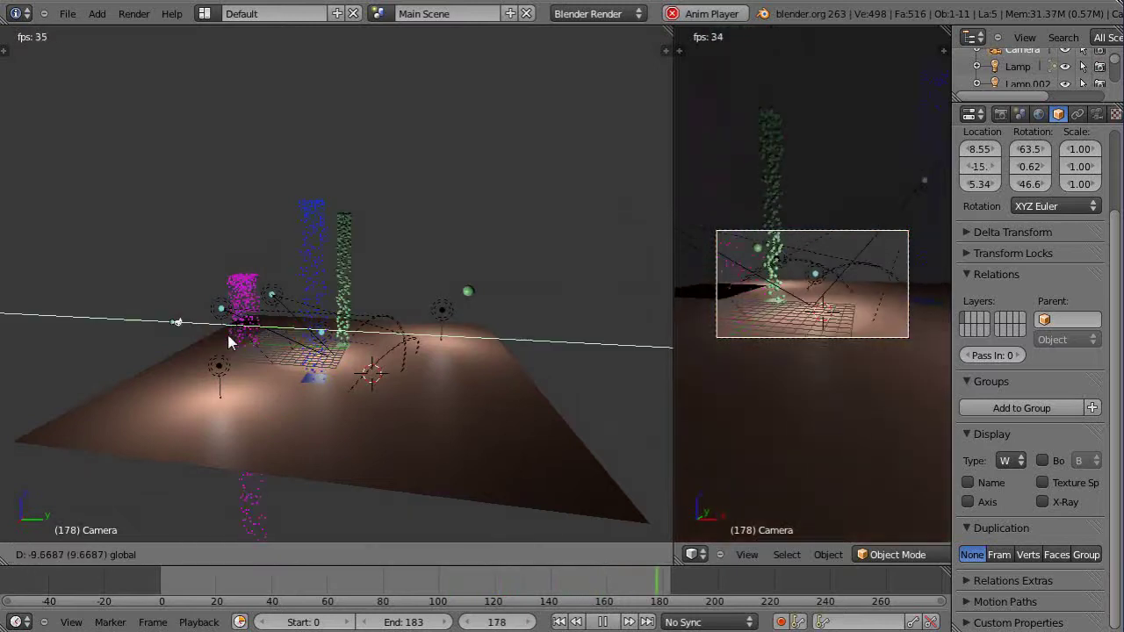
scroll(395, 420, up, 2)
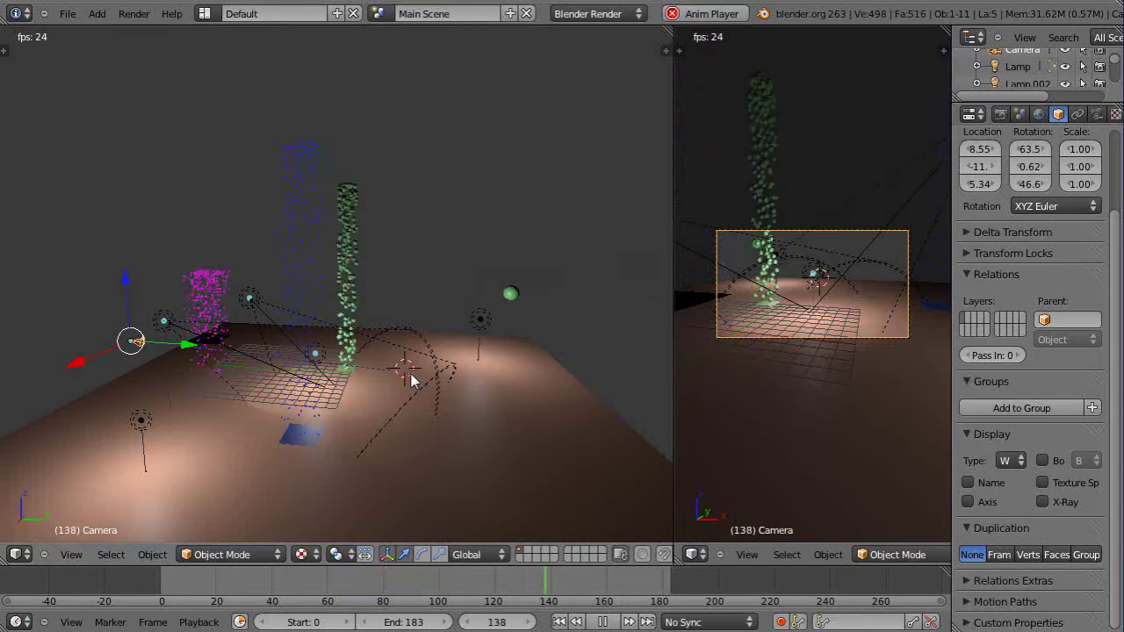
- Add an Empty and give the camera a Track To constraint targeting it
key(shift+a)
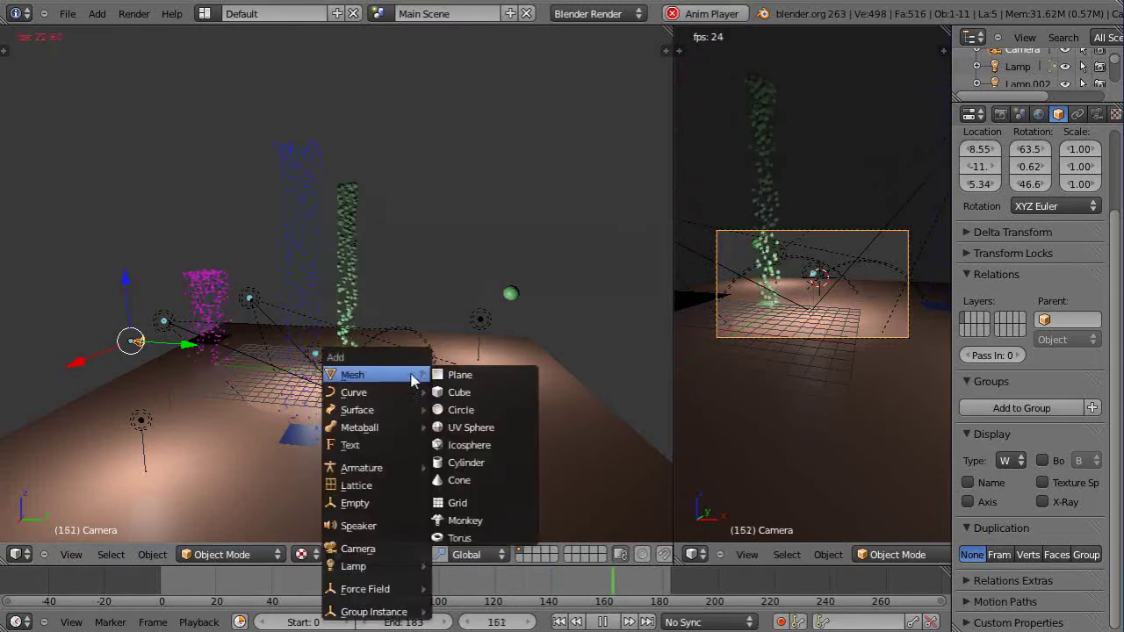
click(369, 502)
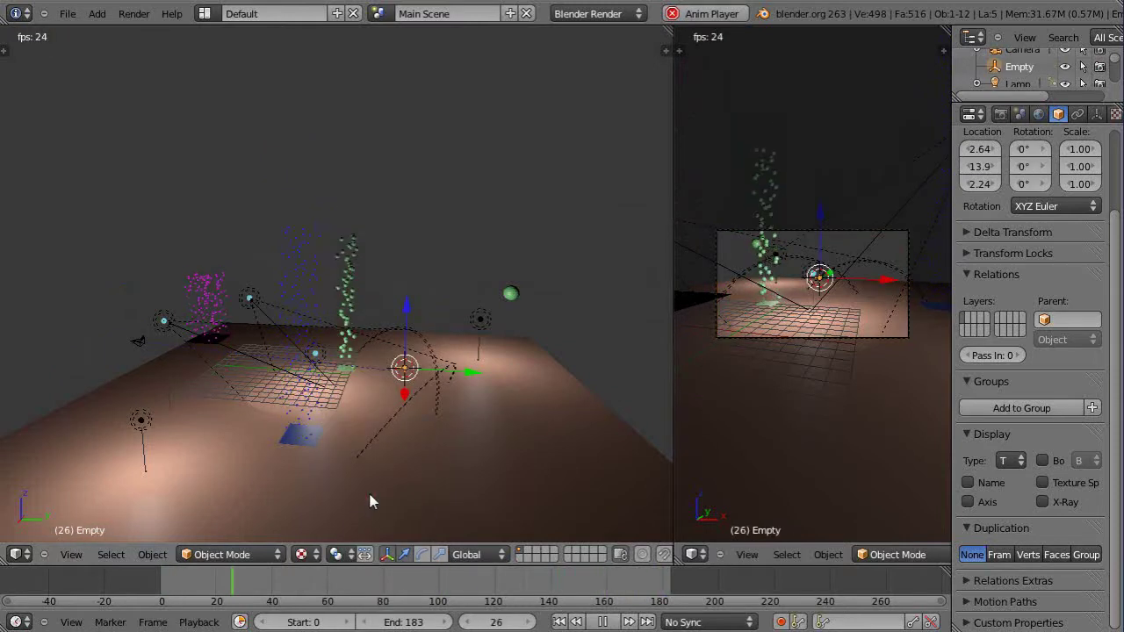
right_click(134, 341)
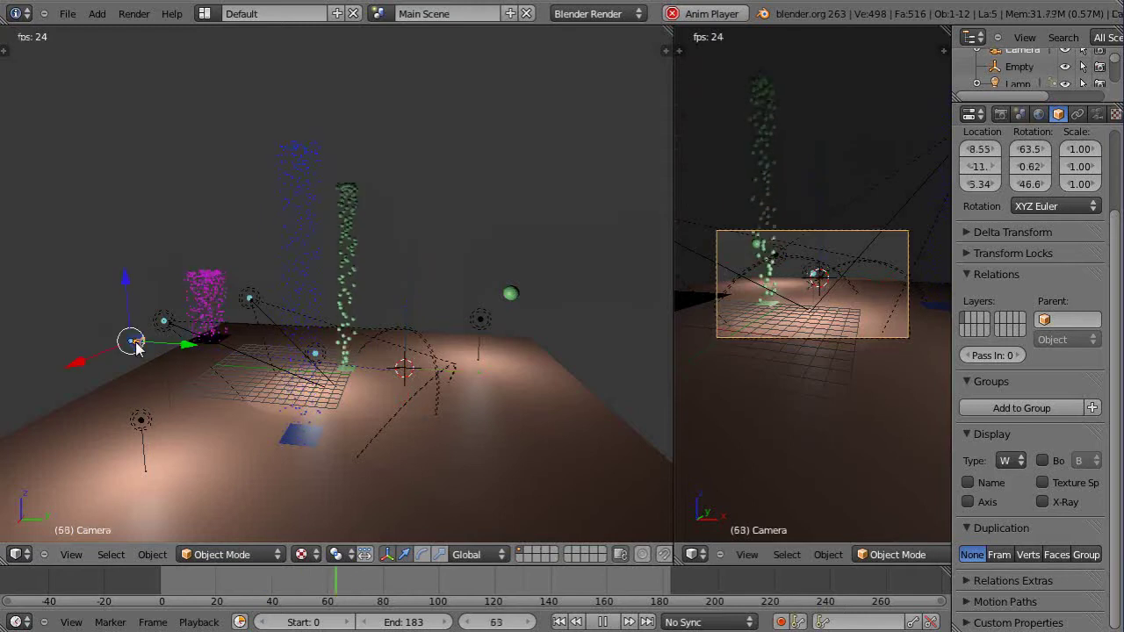
right_click(402, 369)
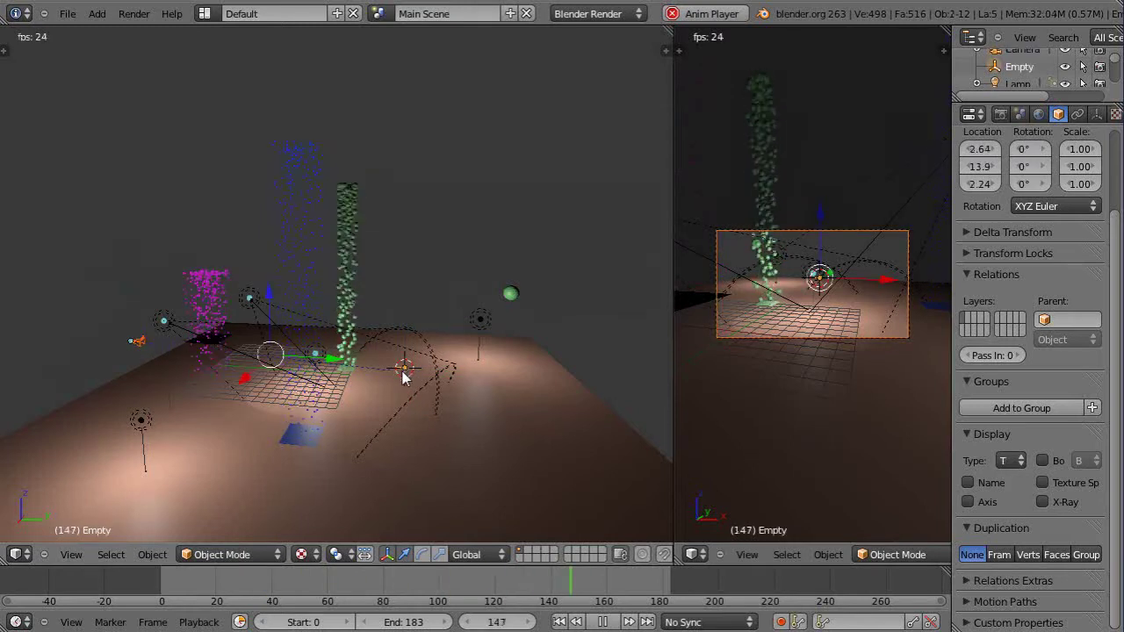
key(ctrl+t)
click(360, 391)
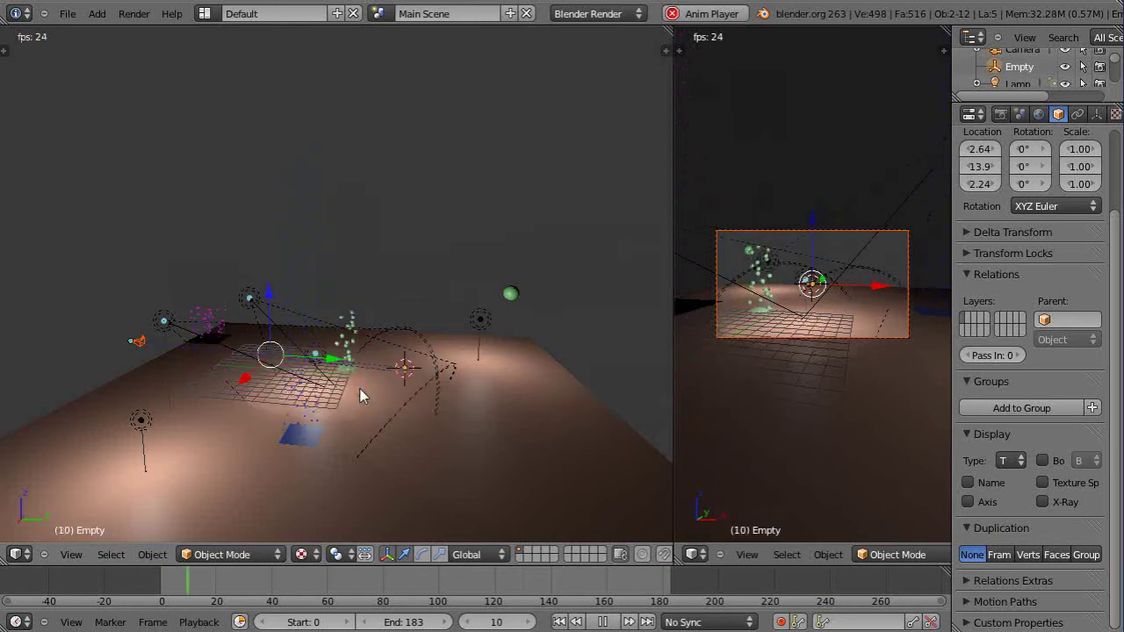
- Lower the Empty along Z to 1.15
right_click(406, 371)
right_click(406, 370)
key(g)
key(z)
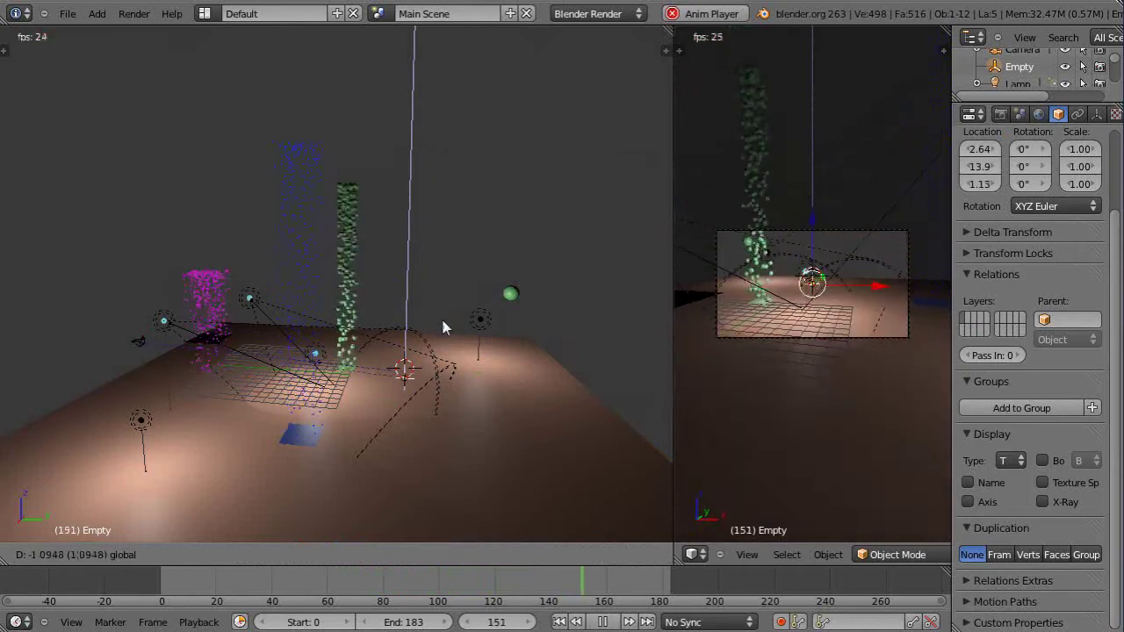
click(469, 398)
middle_drag(439, 437, 346, 434)
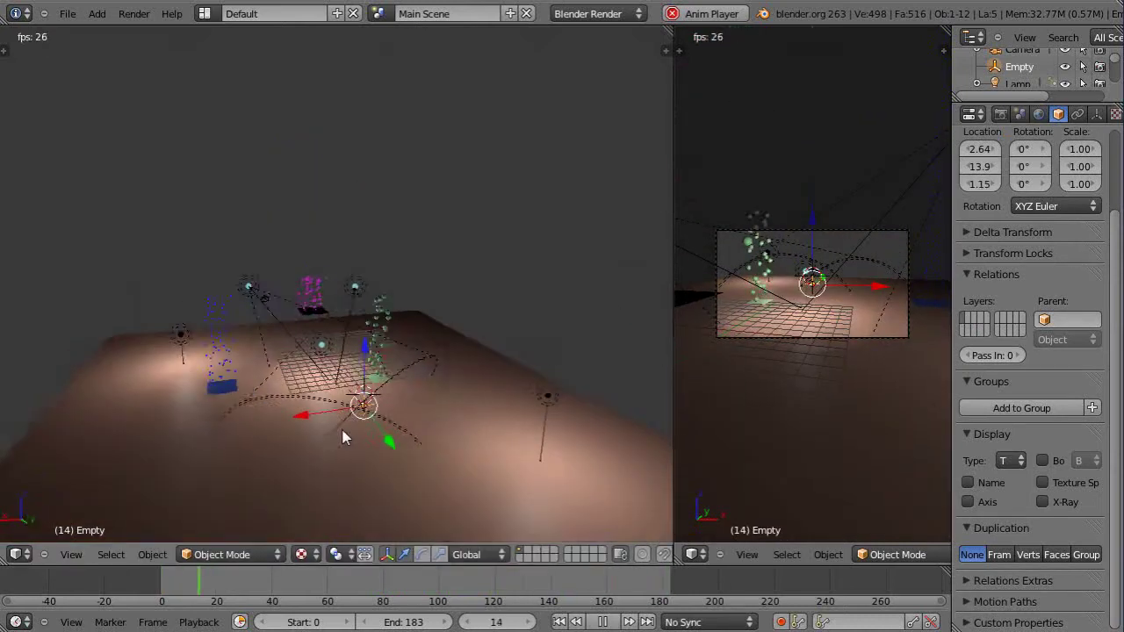
- Move the Empty along X to -20 and reselect the camera
key(g)
key(x)
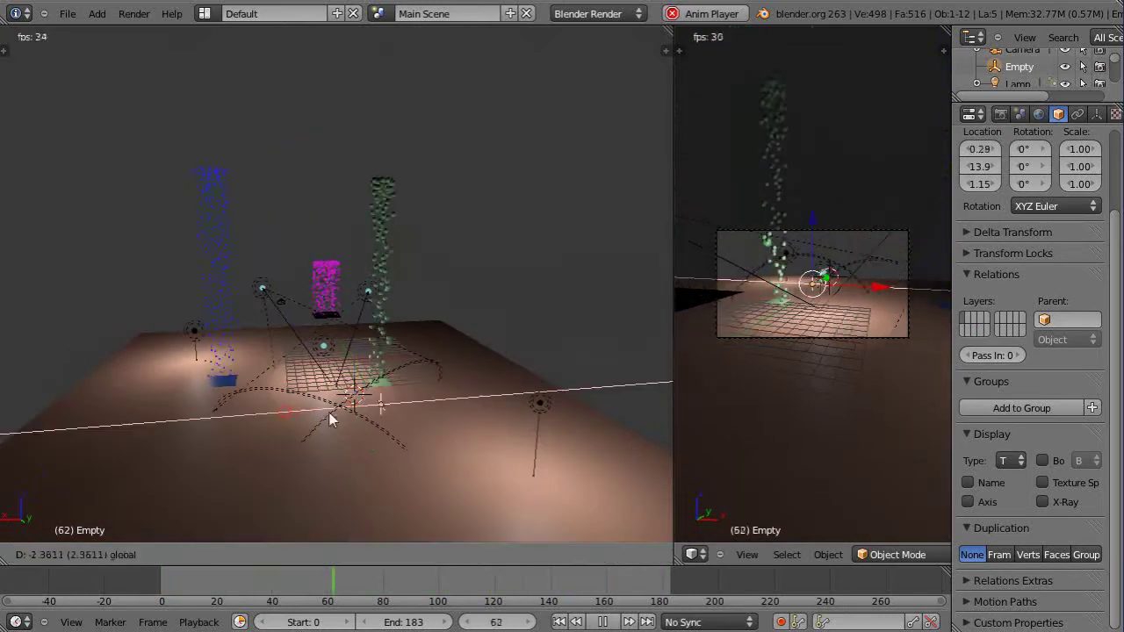
click(521, 397)
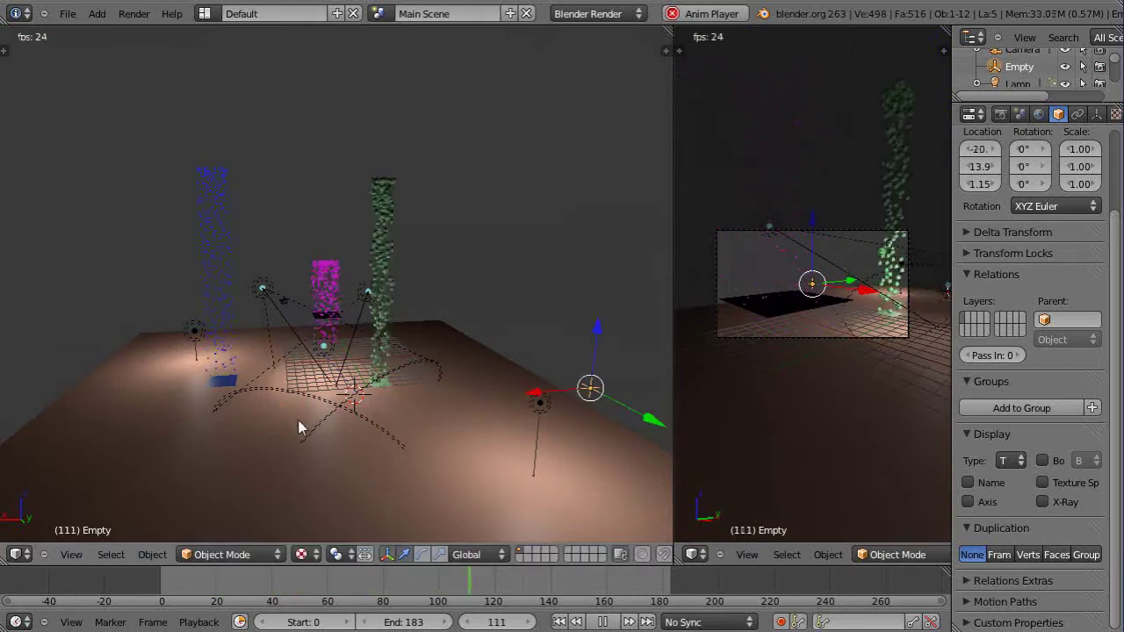
middle_drag(296, 425, 507, 401)
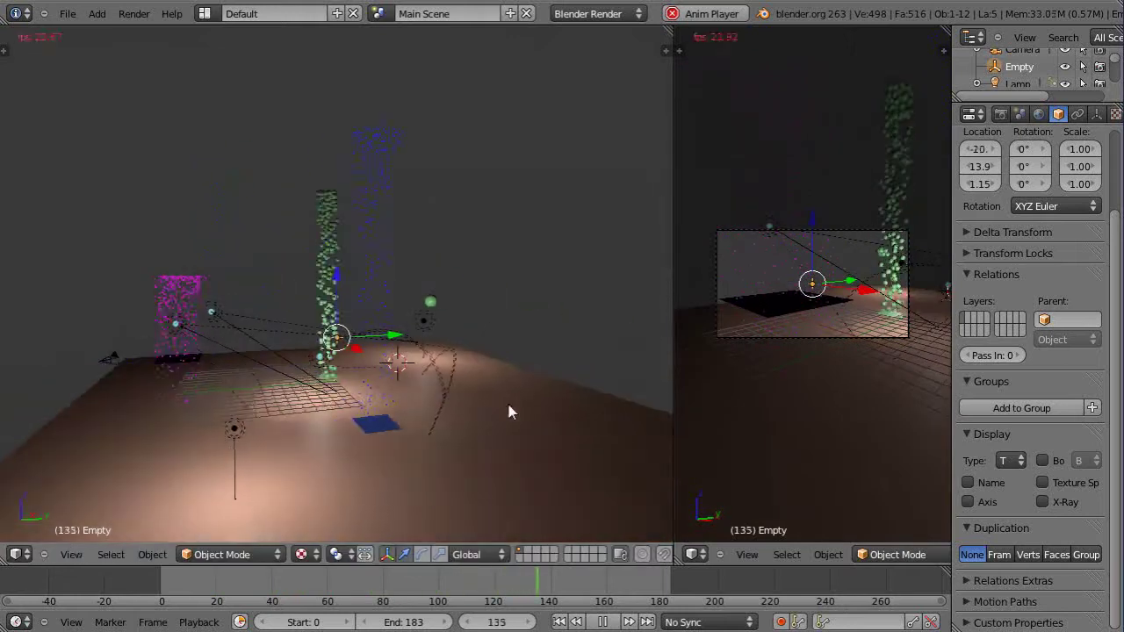
right_click(108, 359)
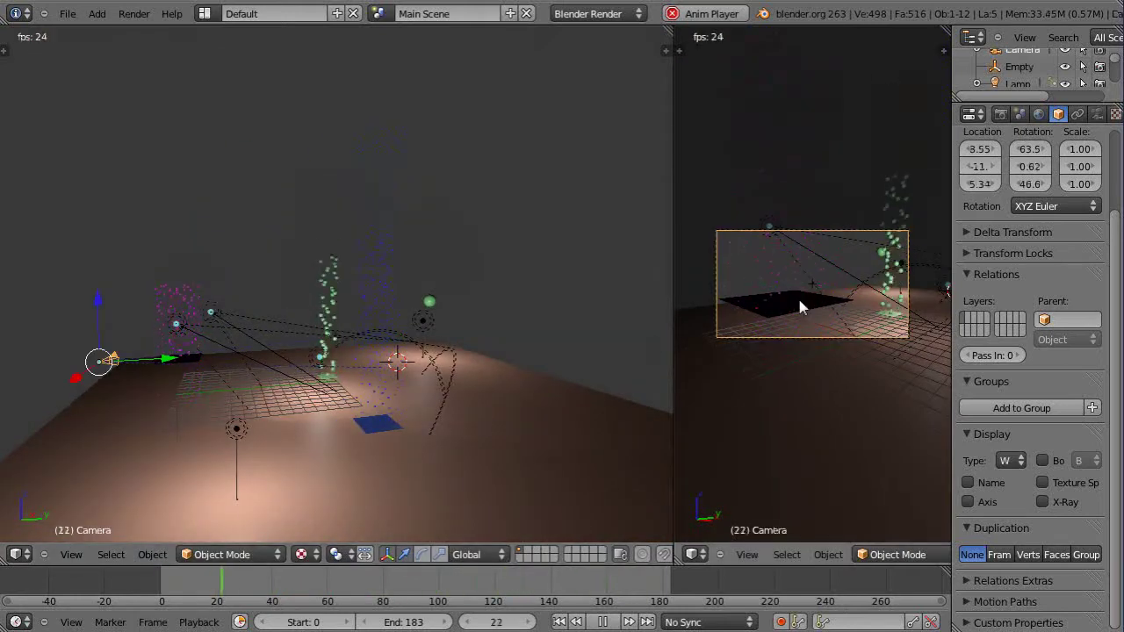
scroll(866, 302, up, 3)
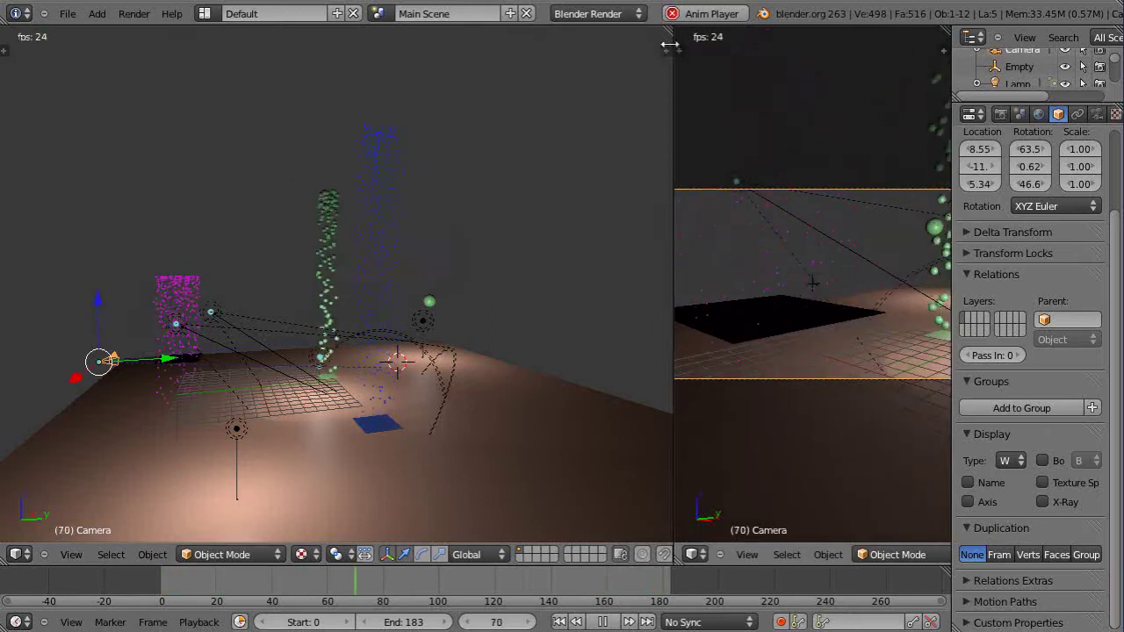
scroll(866, 301, down, 2)
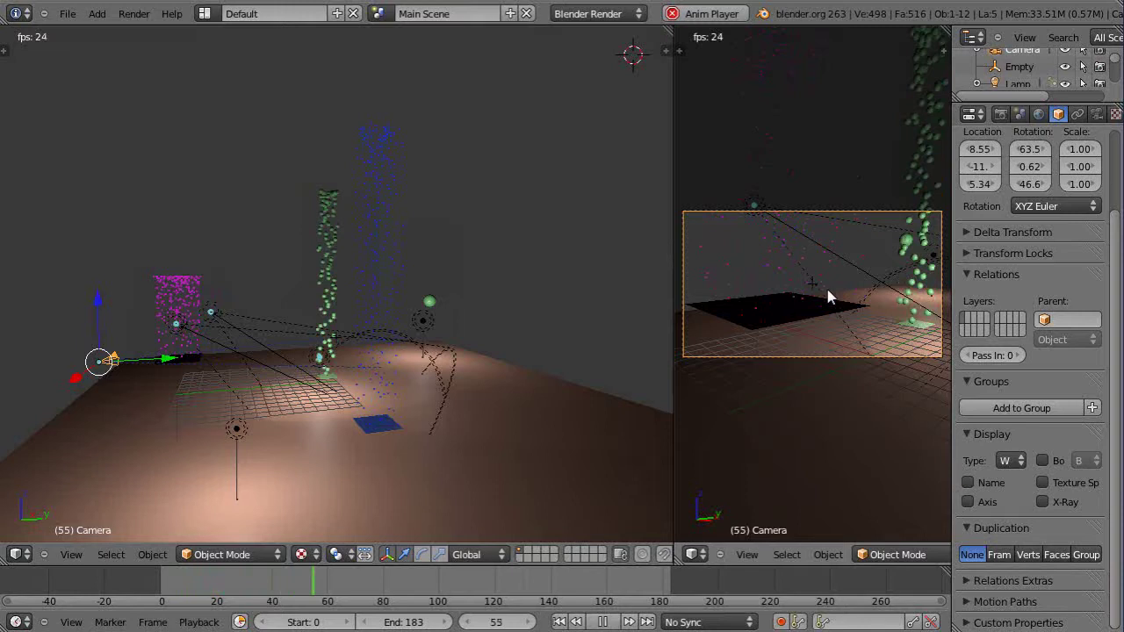
scroll(814, 295, down, 3)
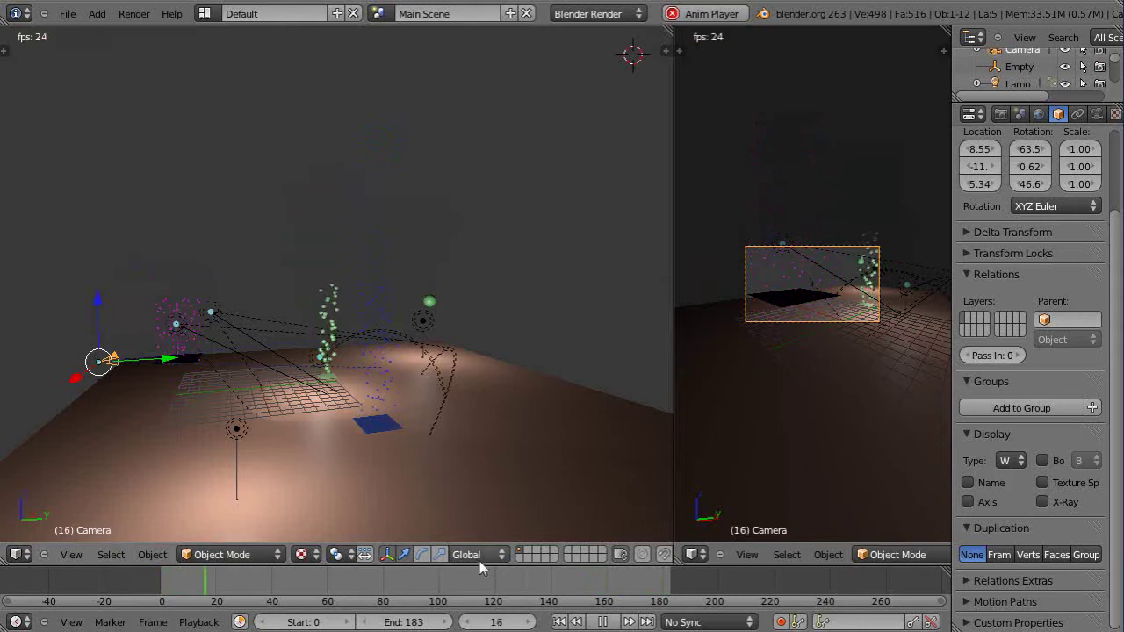
mouse_move(172, 364)
mouse_down()
mouse_move(100, 374)
mouse_move(166, 379)
mouse_up()
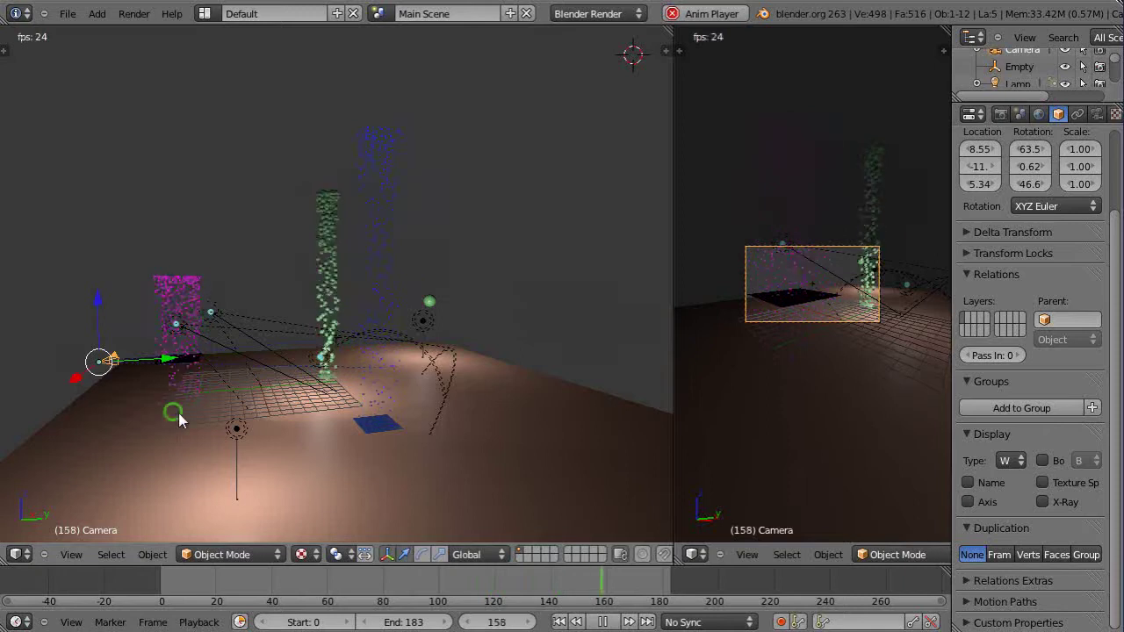
middle_drag(178, 413, 389, 454)
- Switch the transform orientation to Normal
click(470, 562)
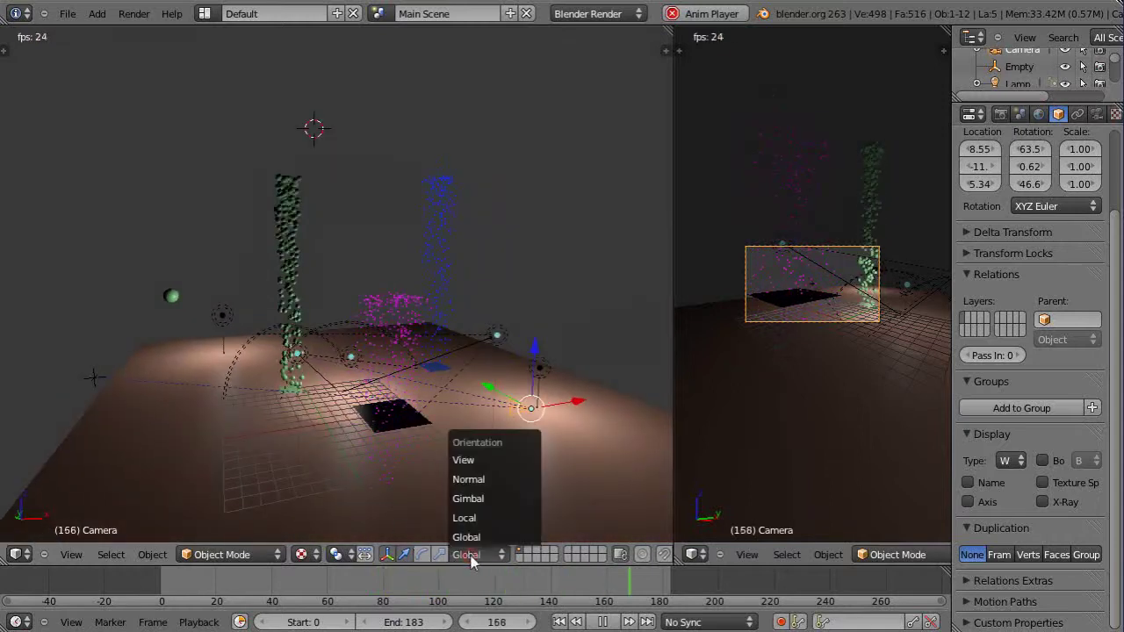
click(474, 481)
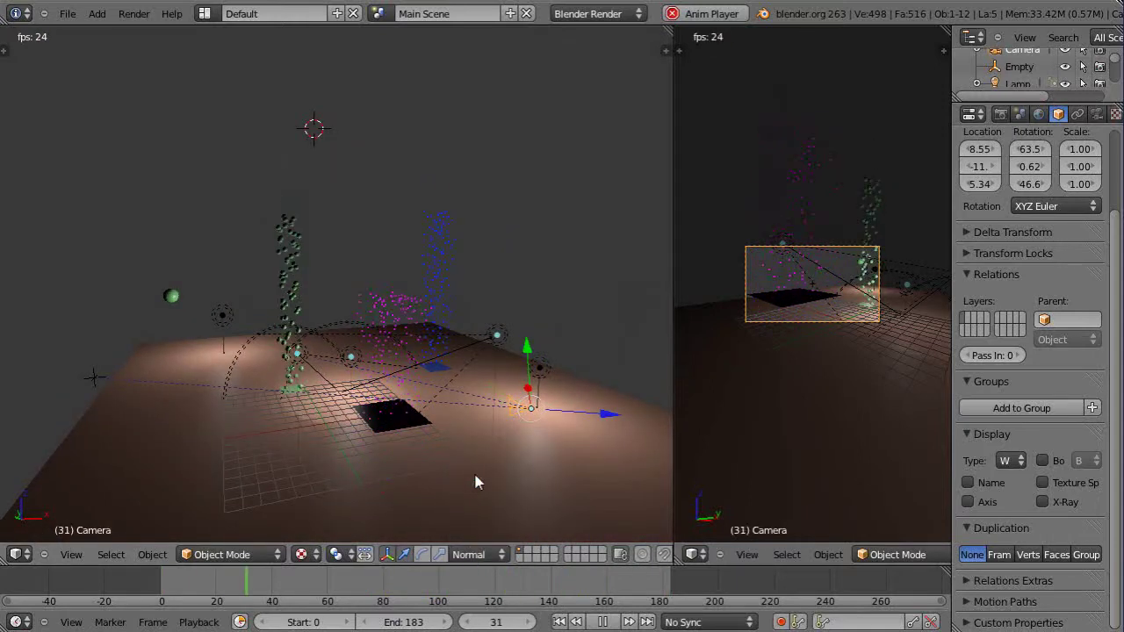
middle_drag(522, 456, 416, 436)
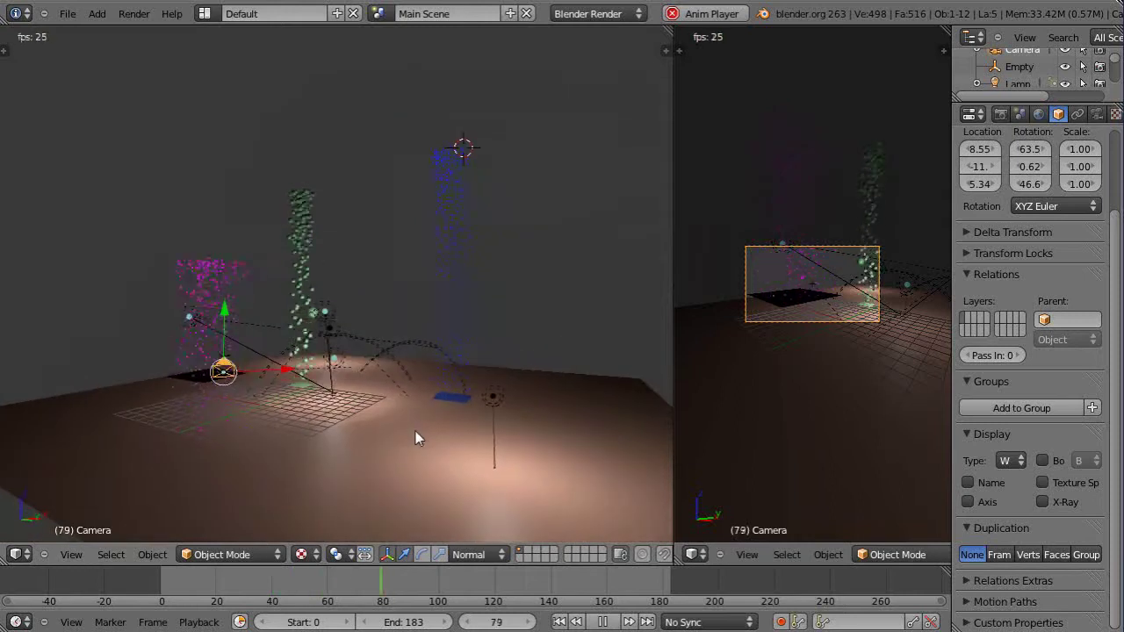
middle_drag(232, 406, 370, 422)
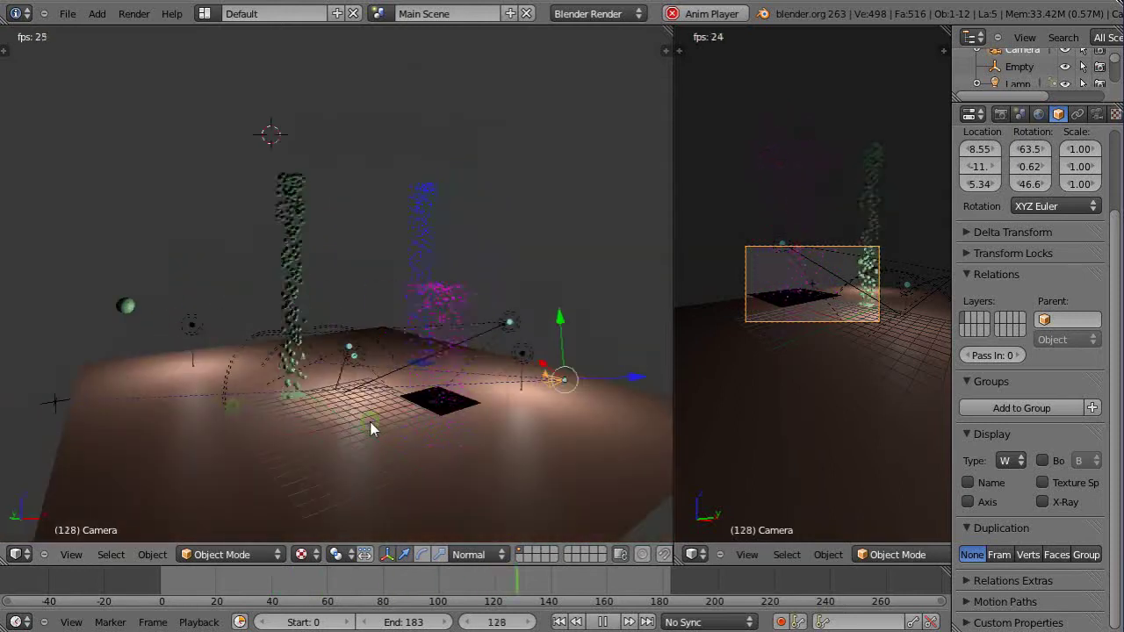
scroll(369, 427, down, 3)
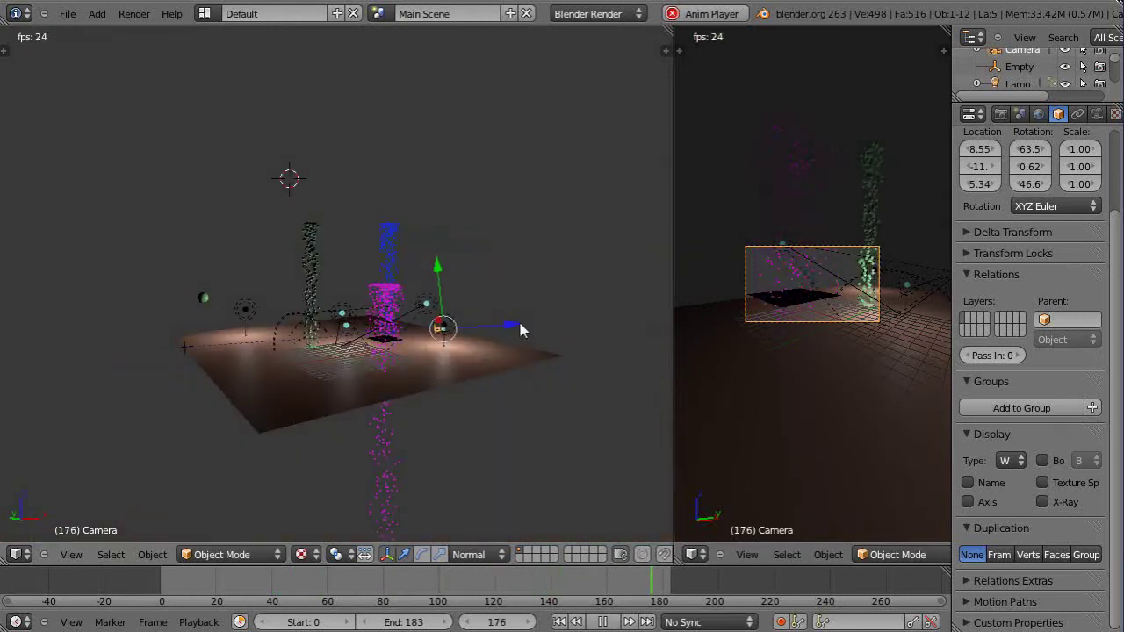
- Pull the camera back along its own axis to about X 12.6, Y -15, Z 5.94
drag(512, 332, 557, 466)
middle_drag(527, 431, 299, 436)
scroll(300, 434, up, 2)
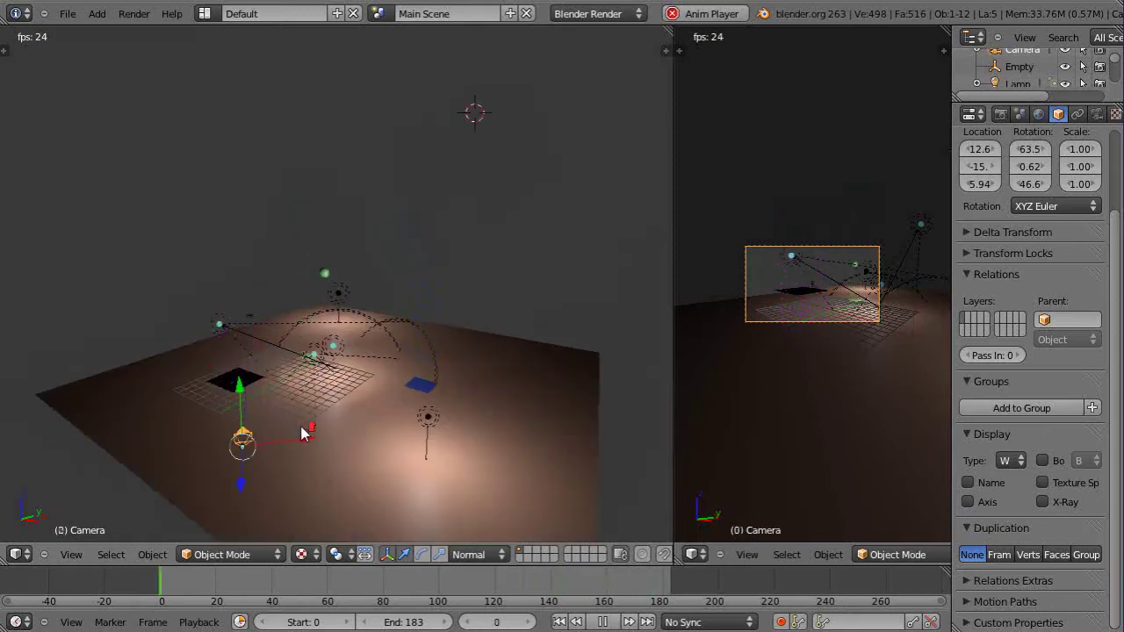
click(472, 556)
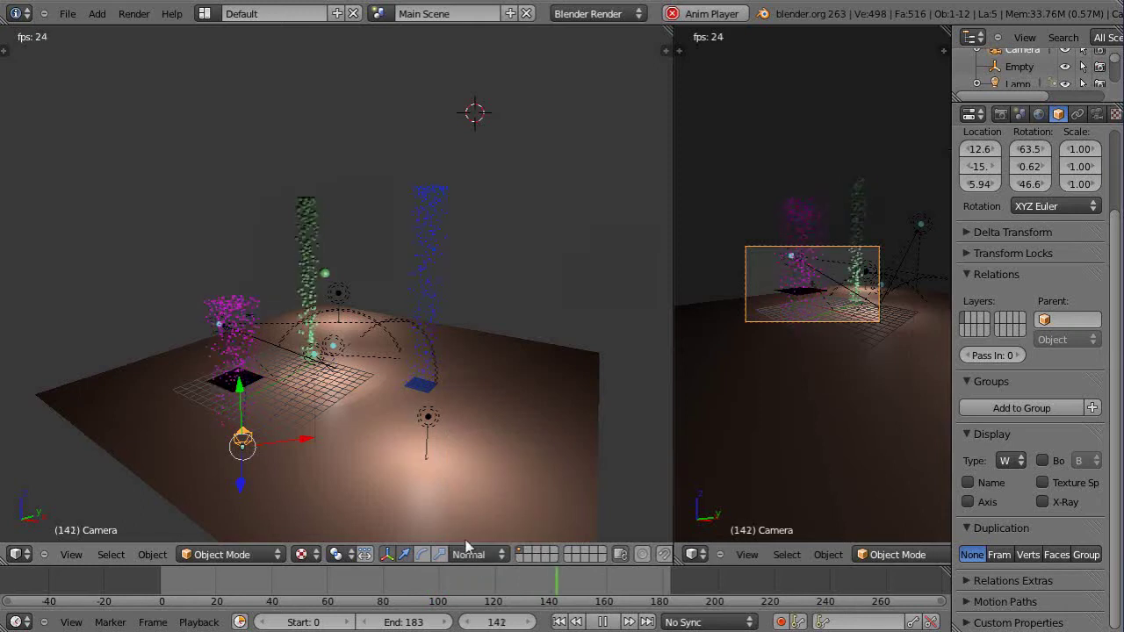
click(480, 557)
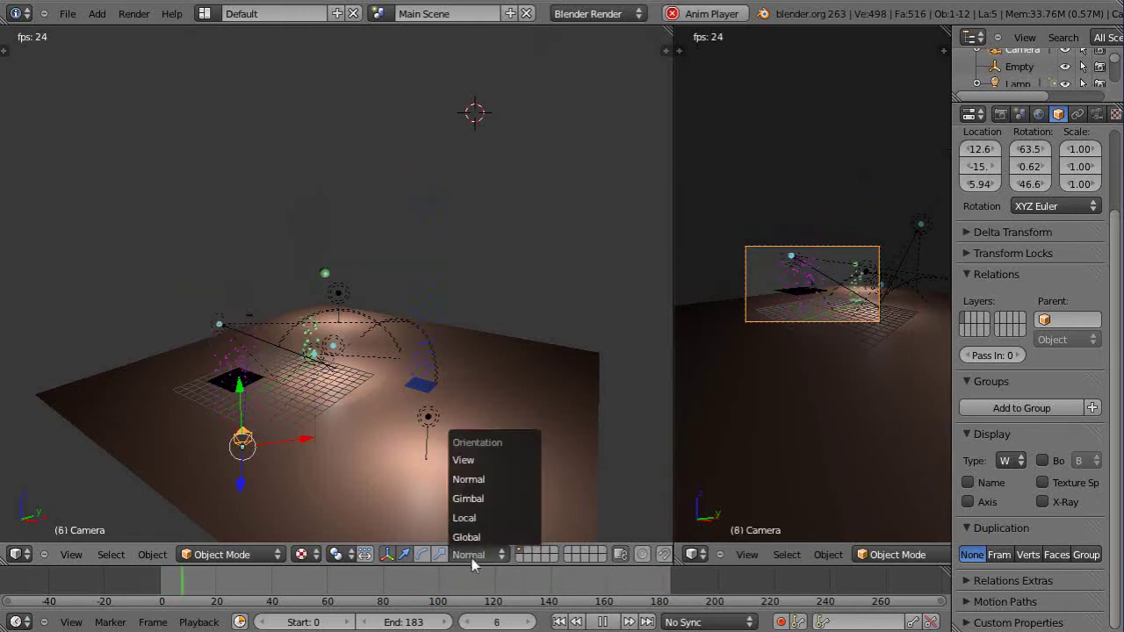
- Set the orientation to Global and raise the blue emitter plane Plane.002 slightly along Z
click(467, 537)
right_click(422, 396)
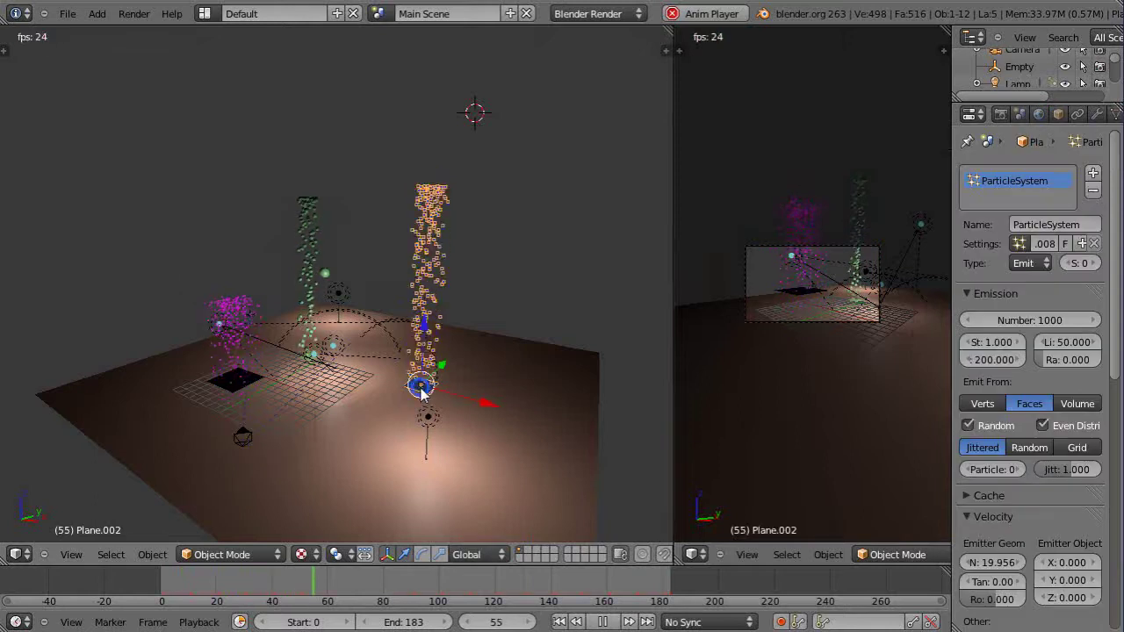
key(g)
key(z)
click(424, 319)
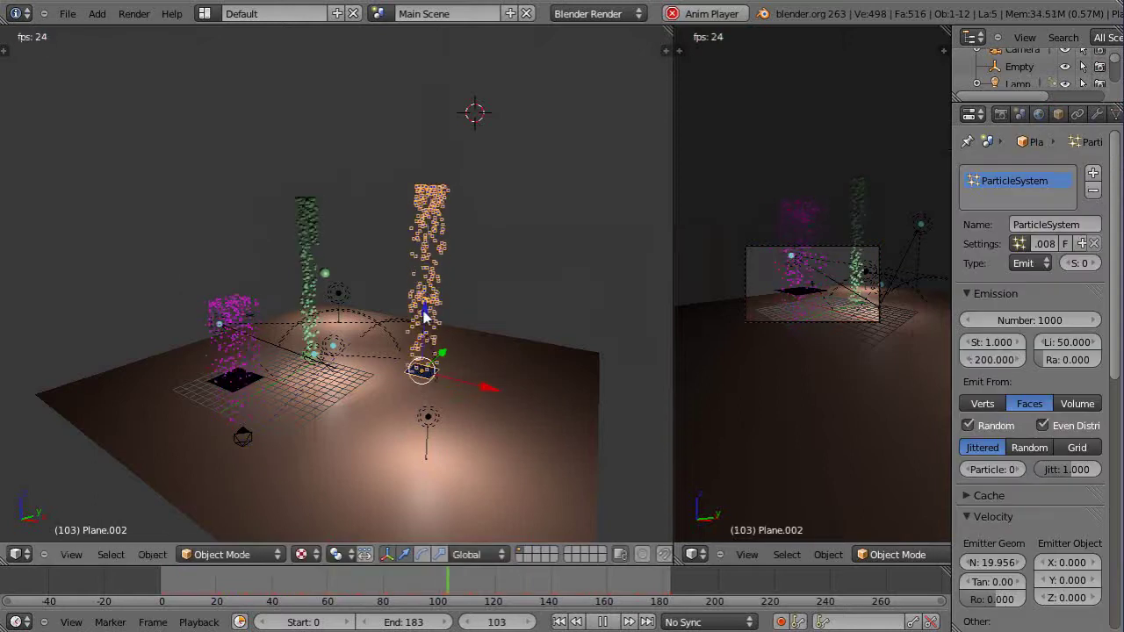
middle_drag(540, 411, 614, 403)
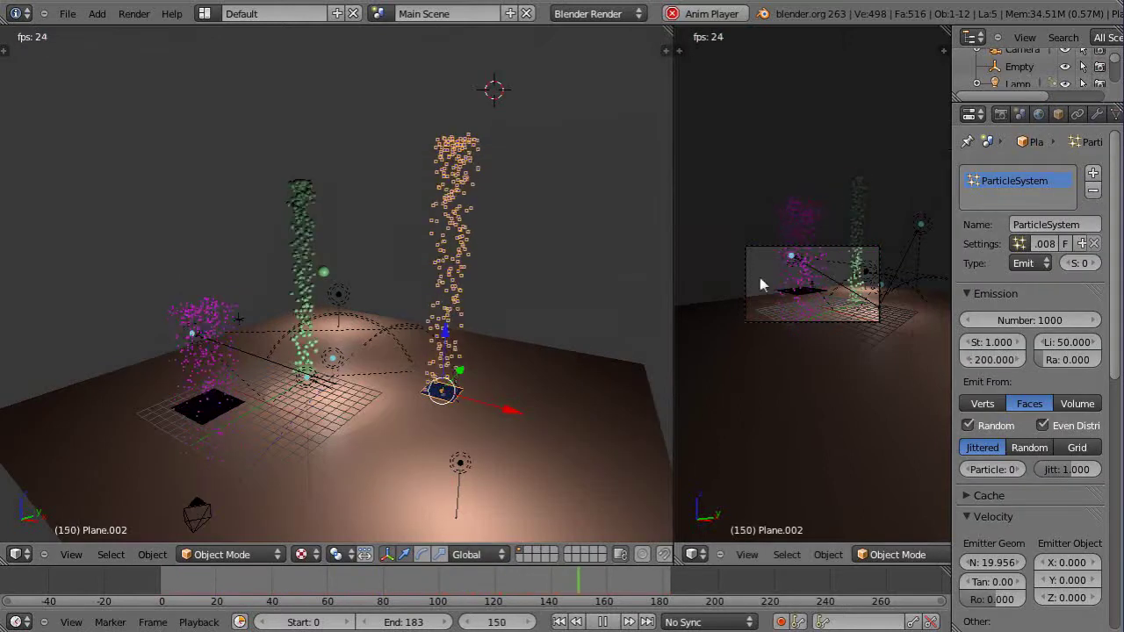
- Widen the left 3D view and the properties area to show Plane.002's particle settings
drag(673, 295, 816, 298)
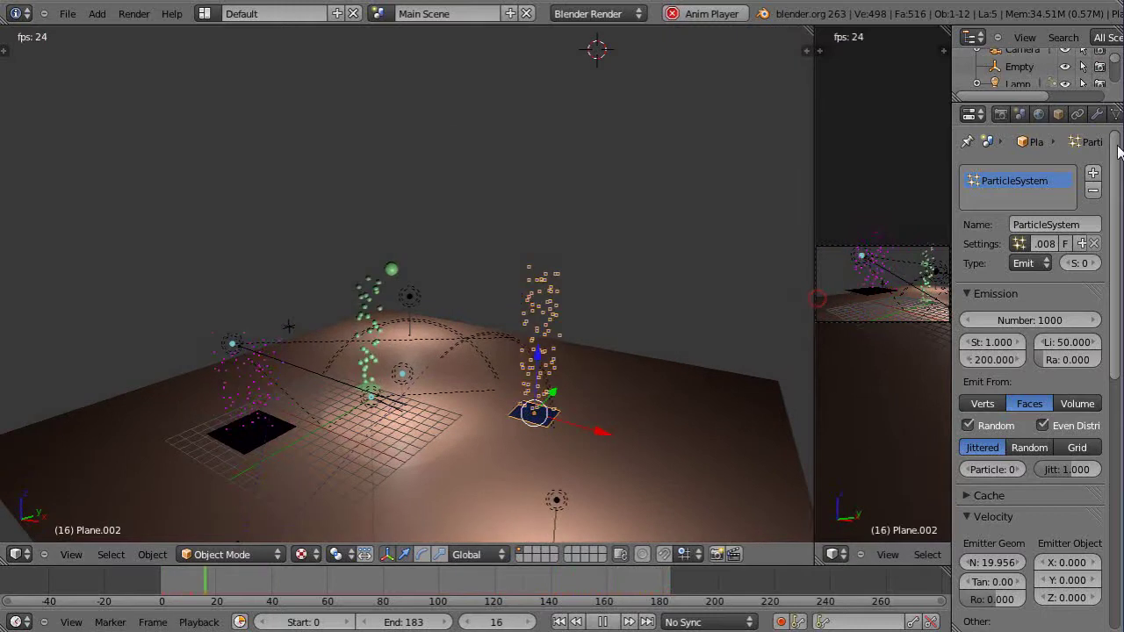
drag(952, 237, 875, 233)
scroll(979, 372, down, 4)
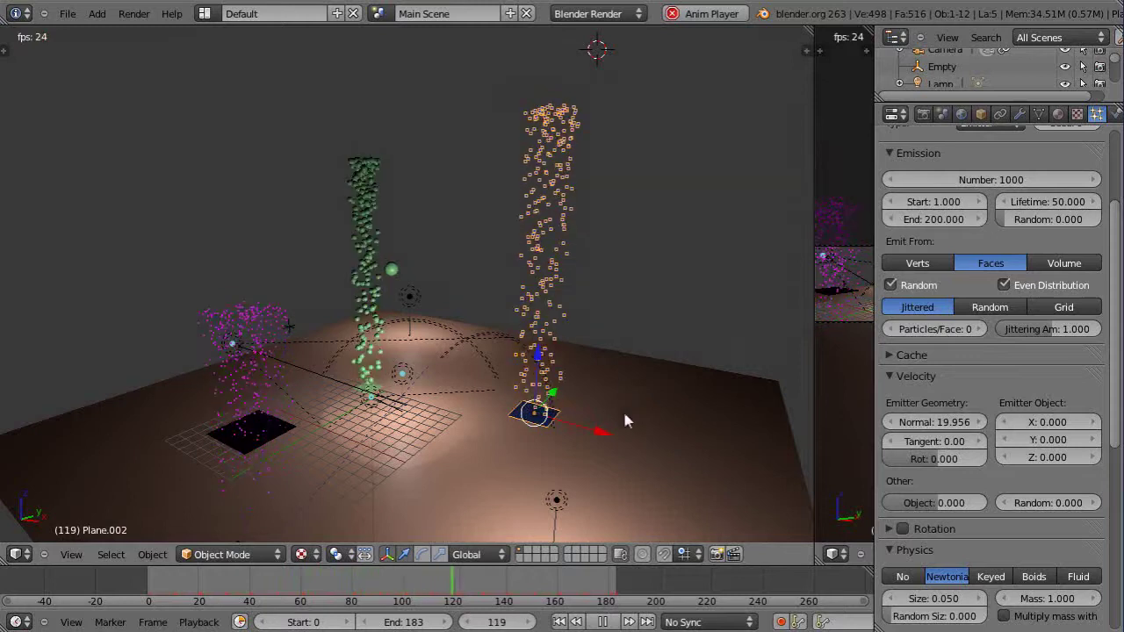
- Set Plane.002's Velocity Normal value to 0
middle_drag(624, 421, 655, 402)
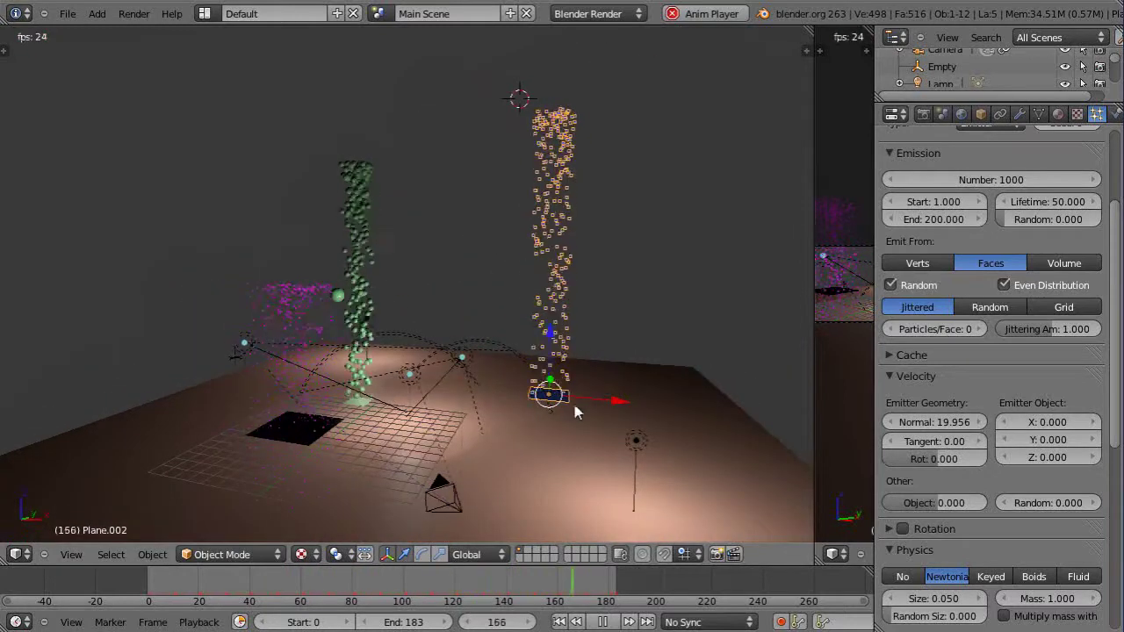
middle_drag(575, 413, 536, 417)
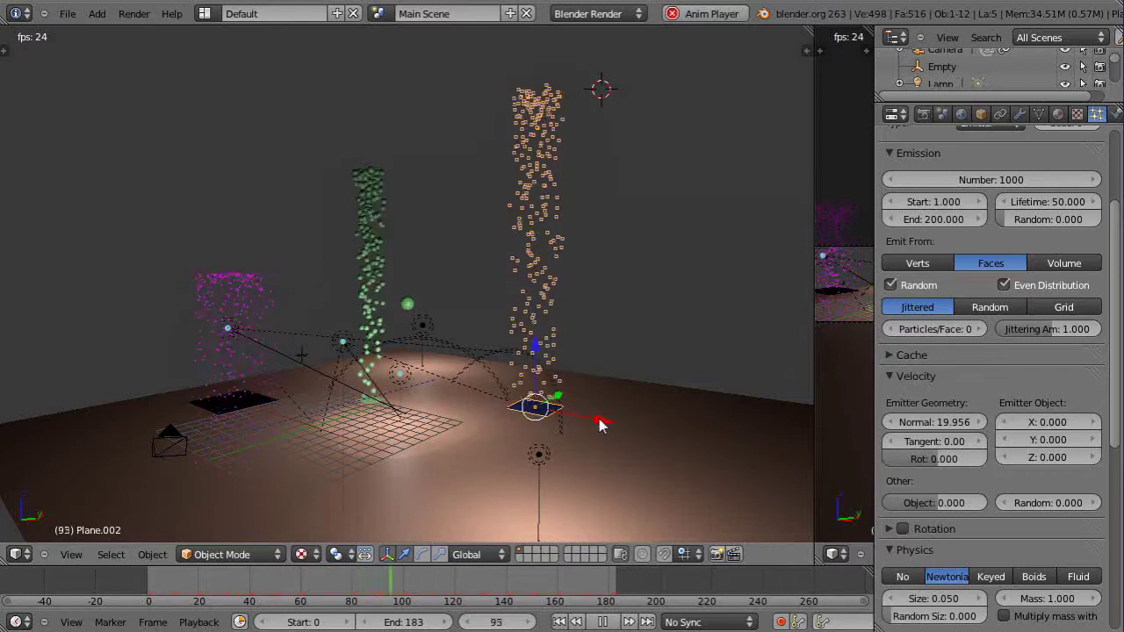
click(940, 422)
text(0)
key(Return)
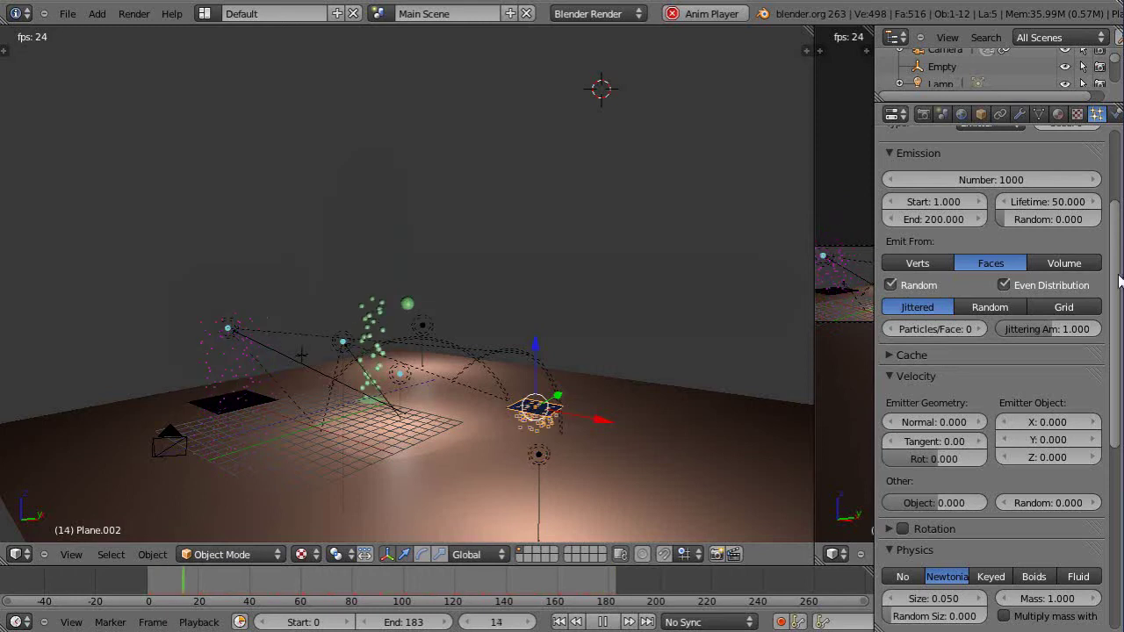
- Expand Field Weights and set Gravity to 0 so particles ignore gravity
drag(1116, 279, 1119, 526)
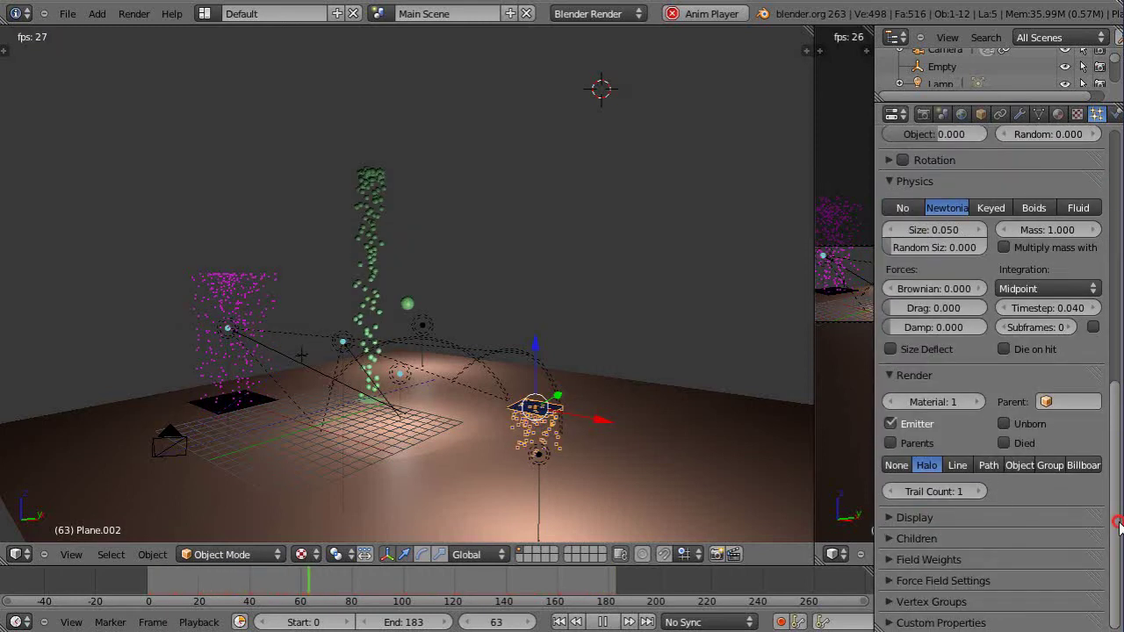
click(898, 563)
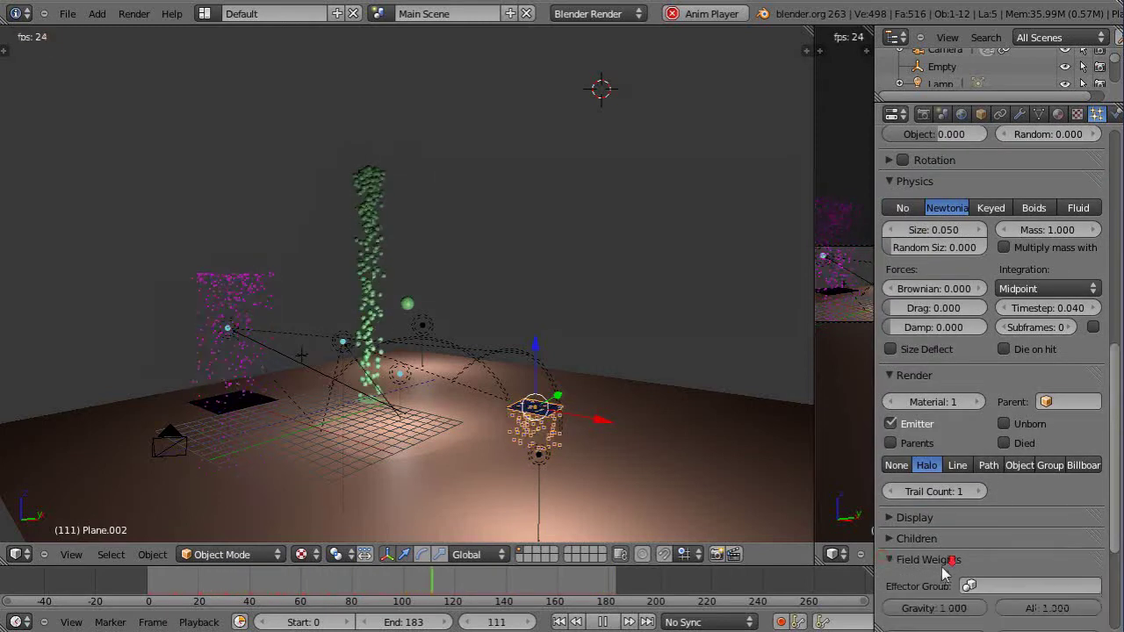
scroll(941, 566, down, 4)
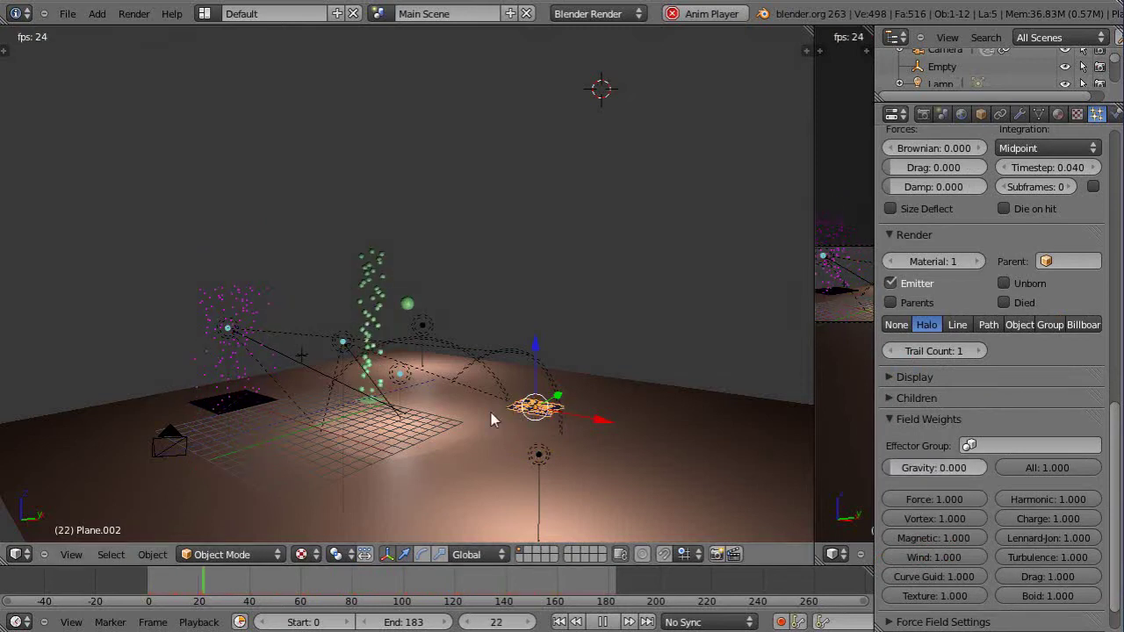
middle_drag(491, 420, 563, 437)
scroll(567, 451, down, 2)
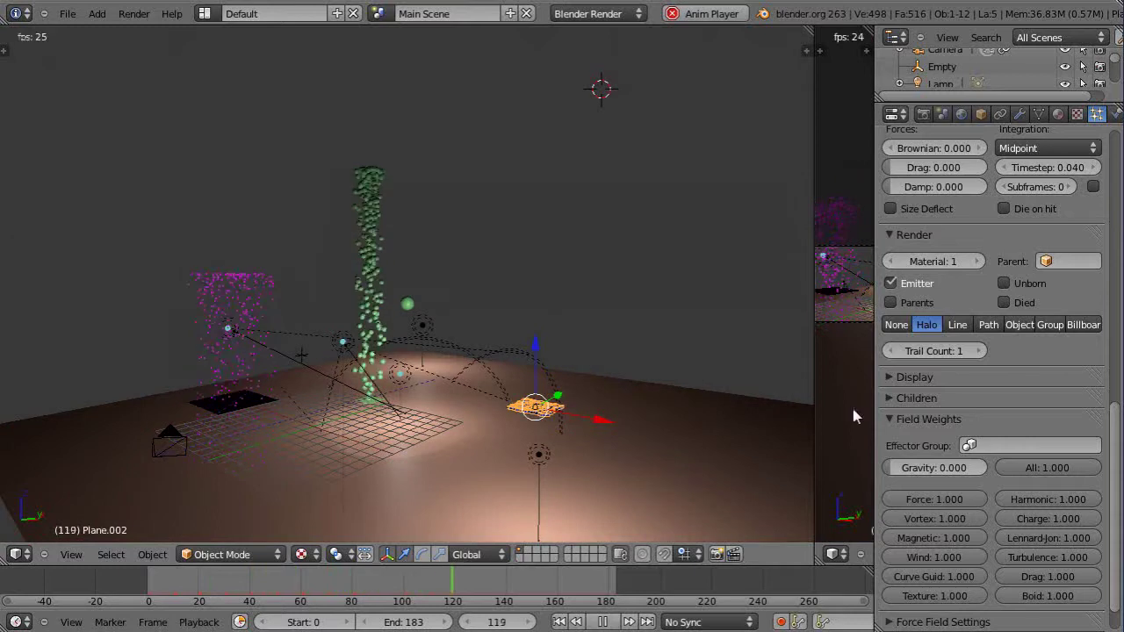
drag(1117, 444, 1119, 301)
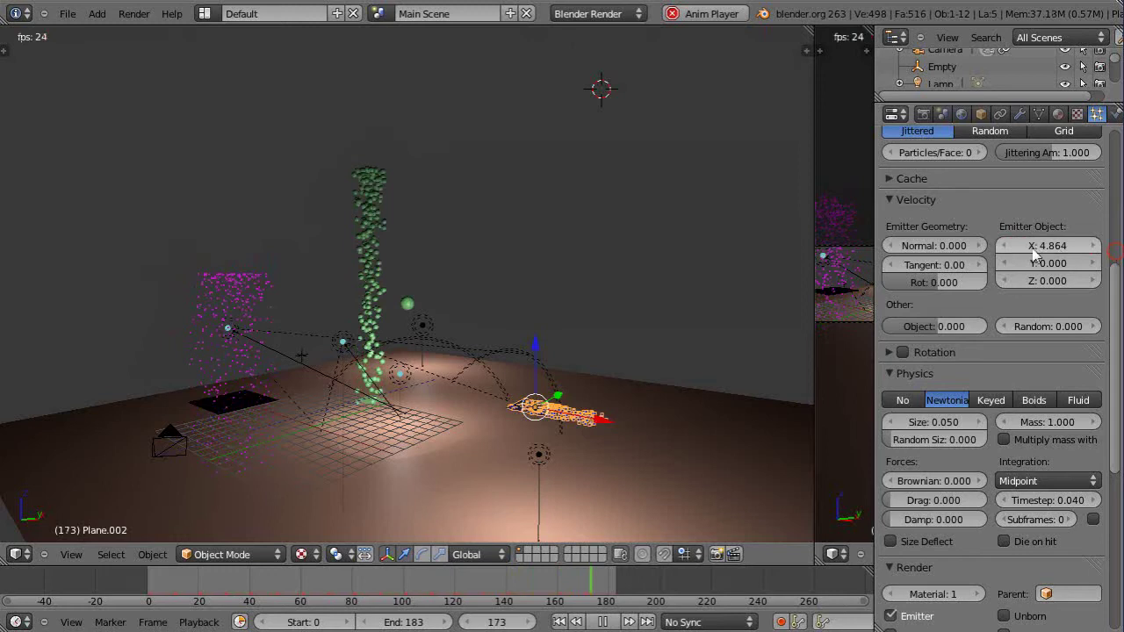
- Raise Plane.002's Emitter Object X velocity to 8.323 and zoom to watch the longer stream
click(1029, 249)
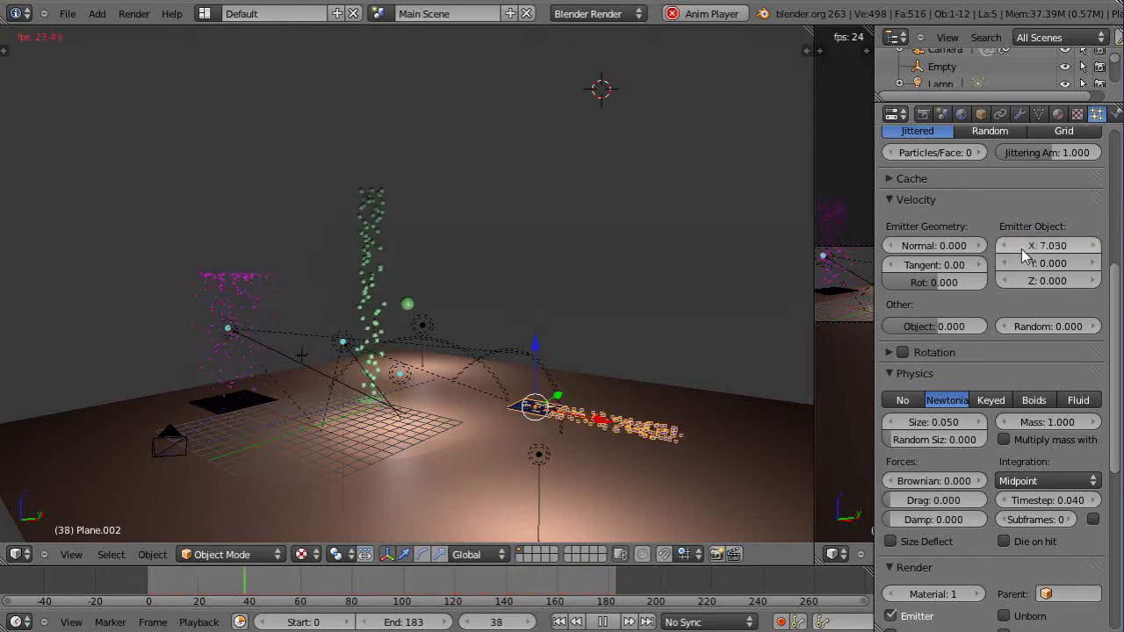
drag(1023, 252, 1061, 248)
scroll(632, 452, up, 2)
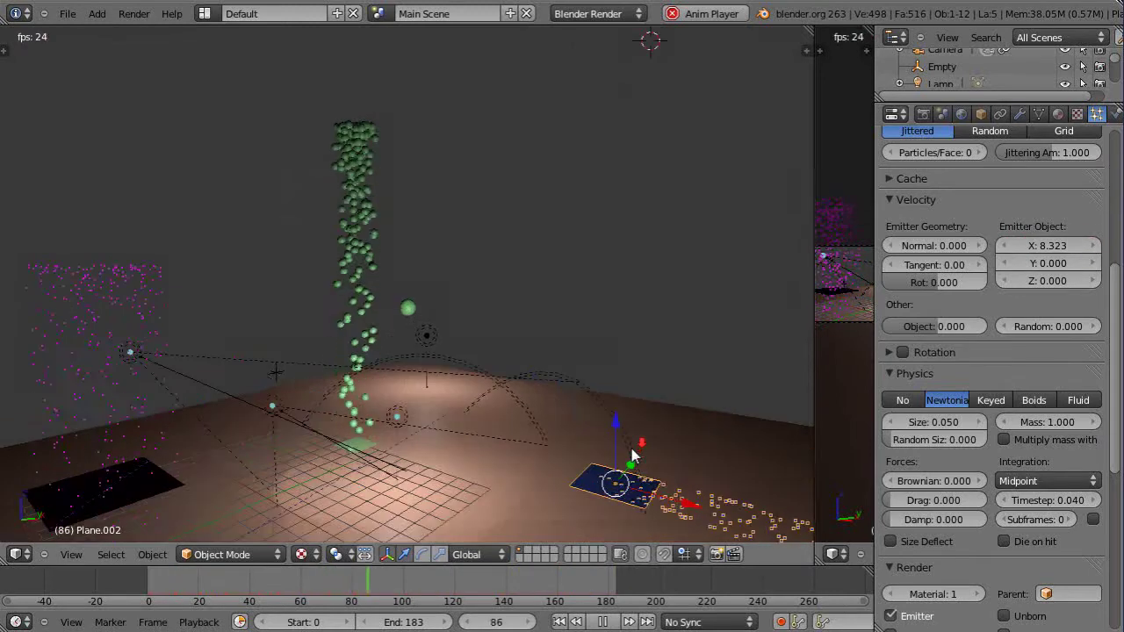
scroll(632, 455, down, 2)
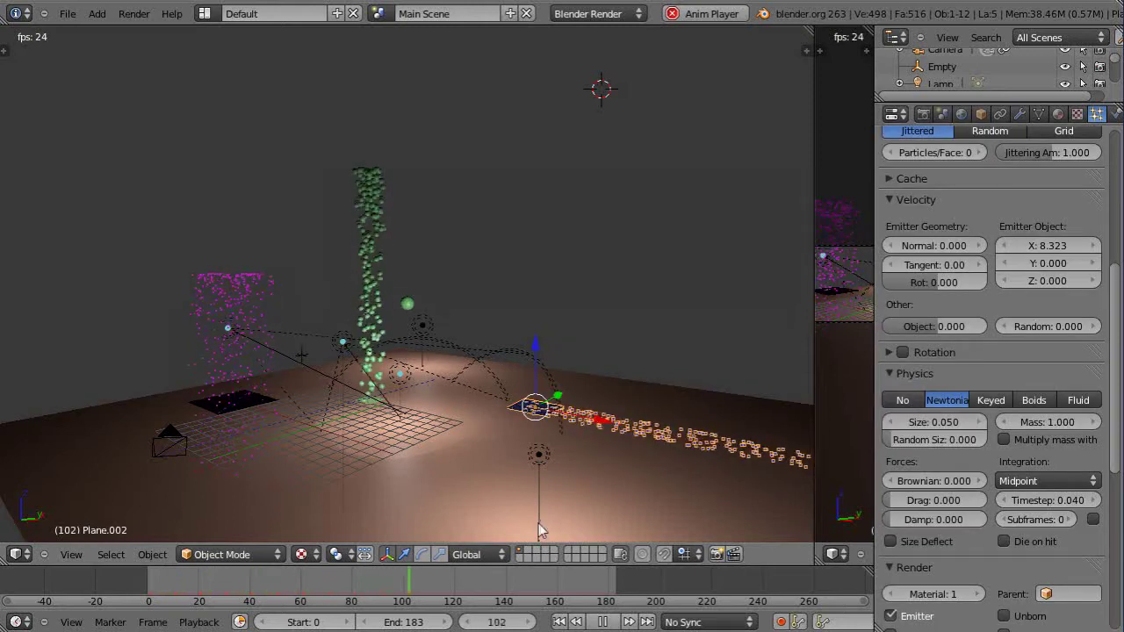
- Try the Local transform orientation, then switch back to Global
middle_drag(551, 455, 522, 451)
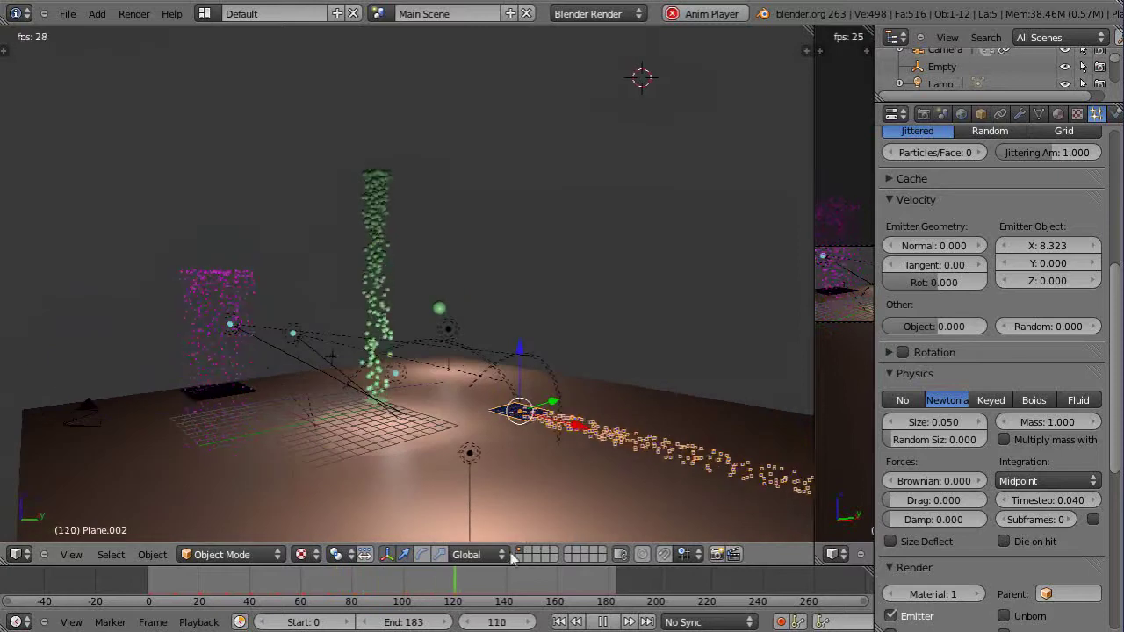
click(479, 555)
click(472, 520)
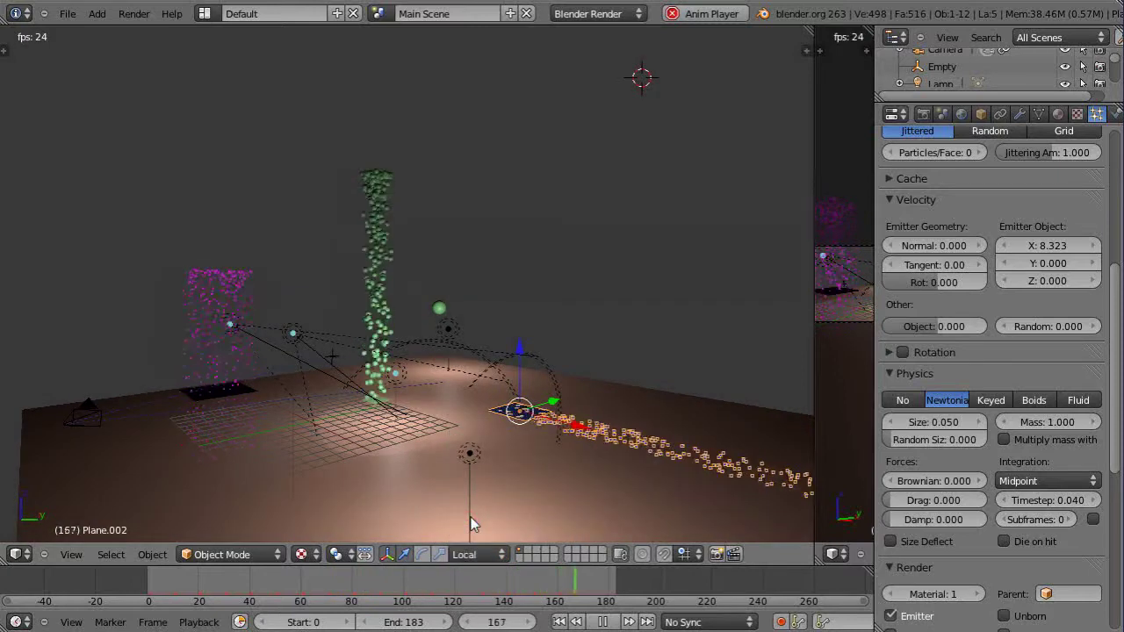
click(502, 558)
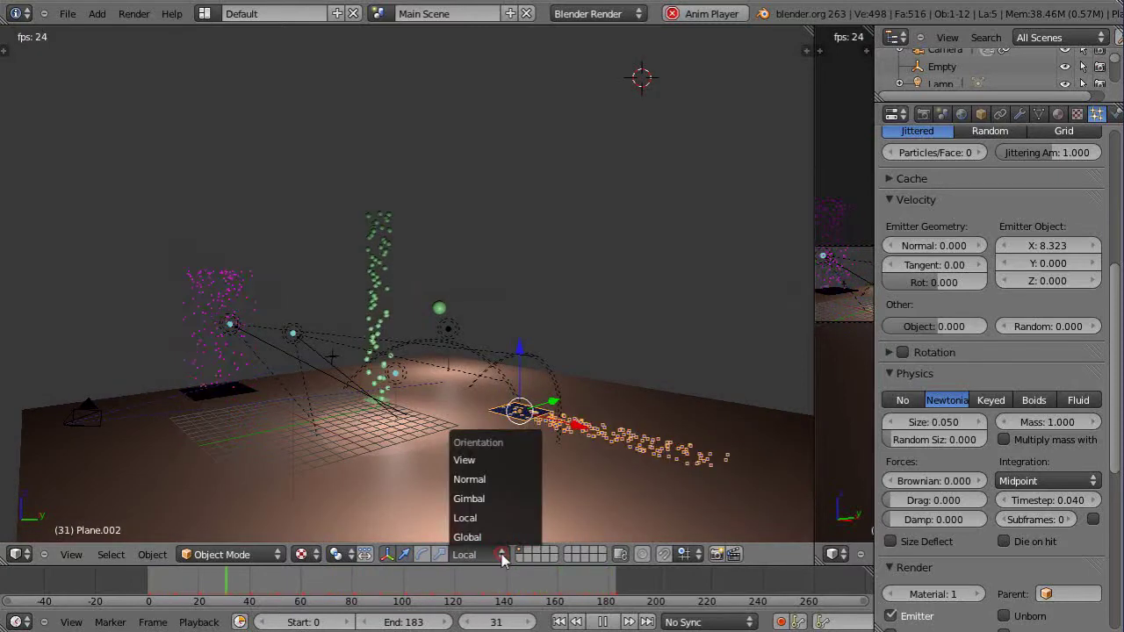
click(484, 535)
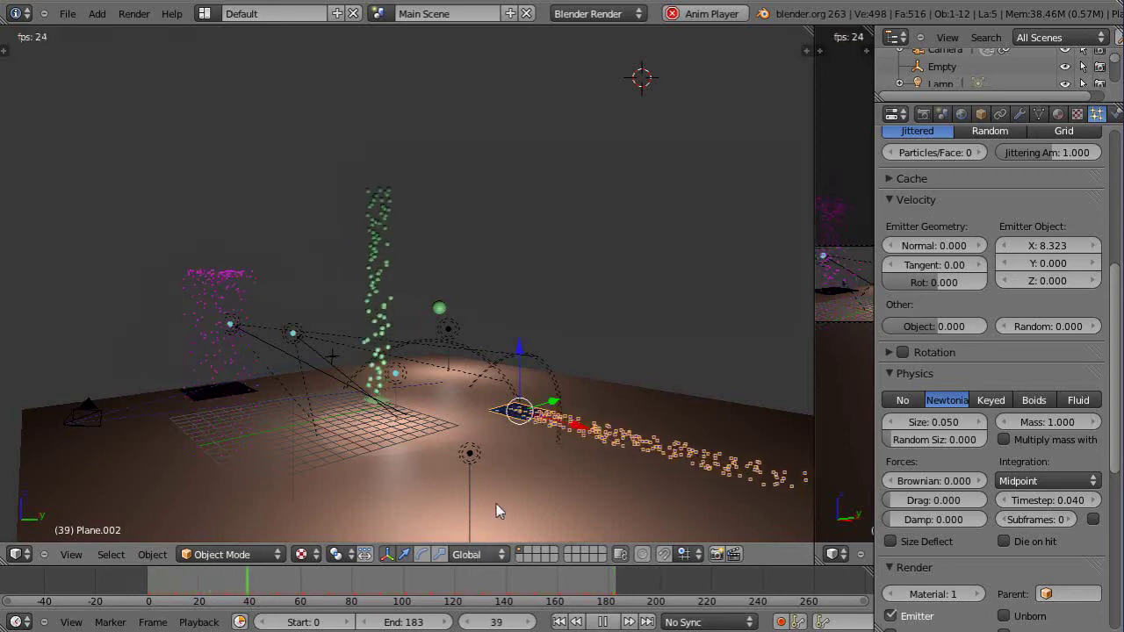
- Rotate Plane.002 about the global Y axis so its stream angles upward
key(r)
key(y)
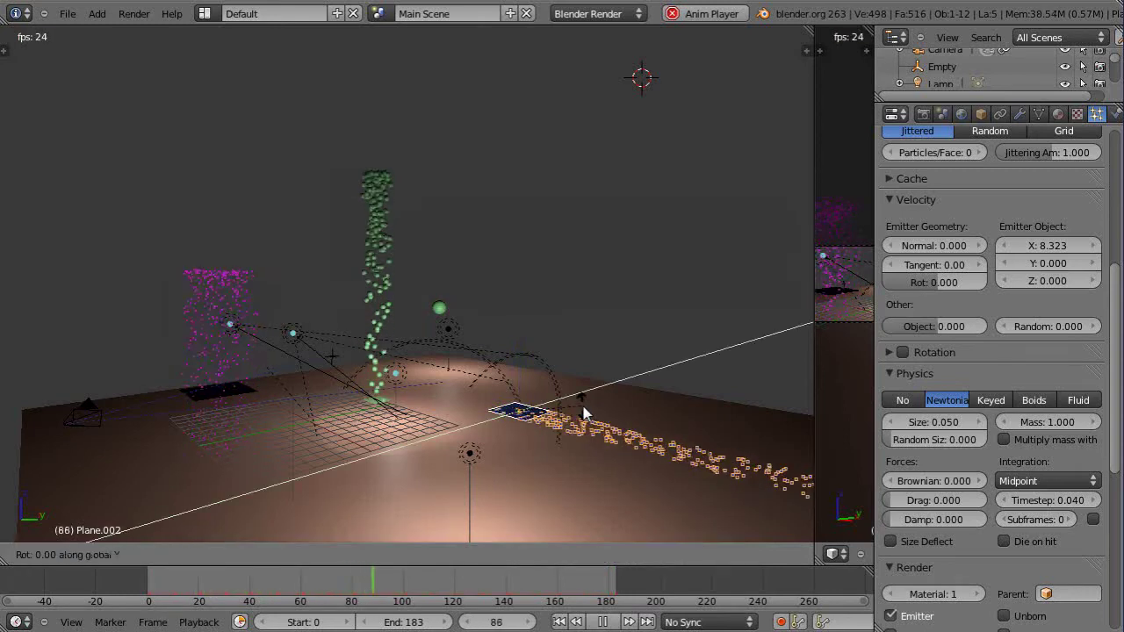
click(565, 366)
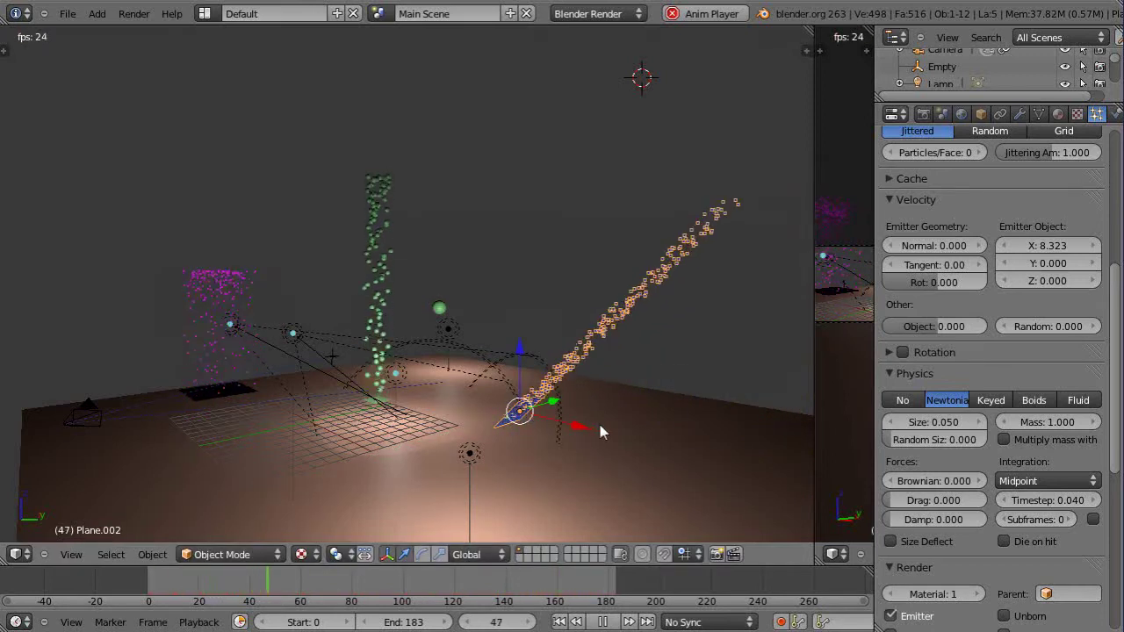
- Nudge the Emitter Object X velocity to 9.011 and switch the orientation to Local
middle_drag(519, 462, 582, 468)
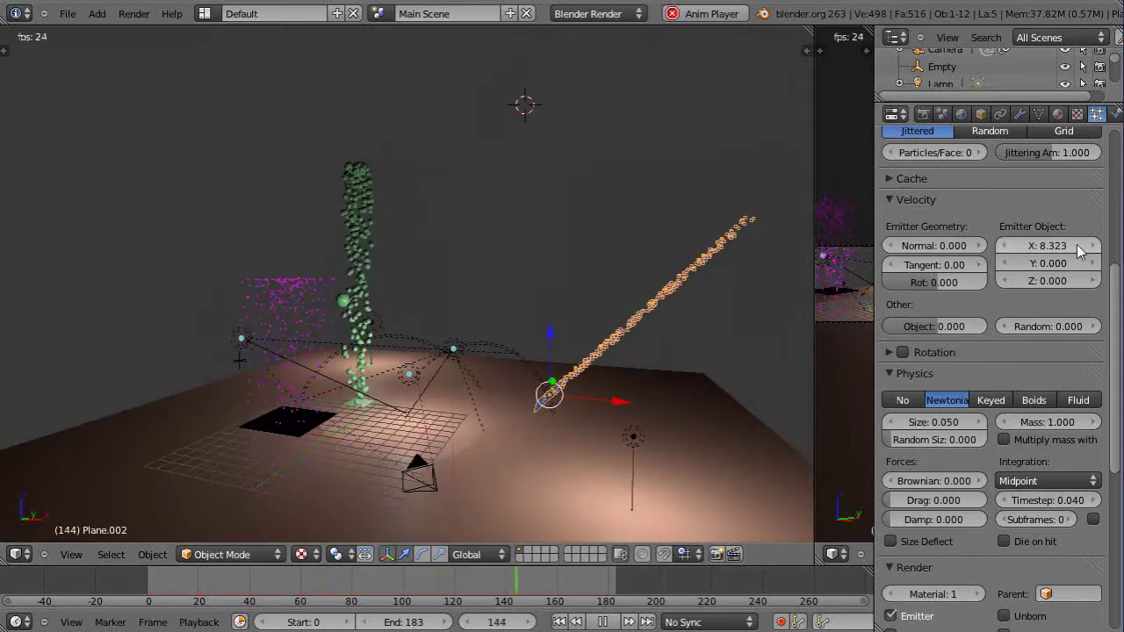
click(1026, 247)
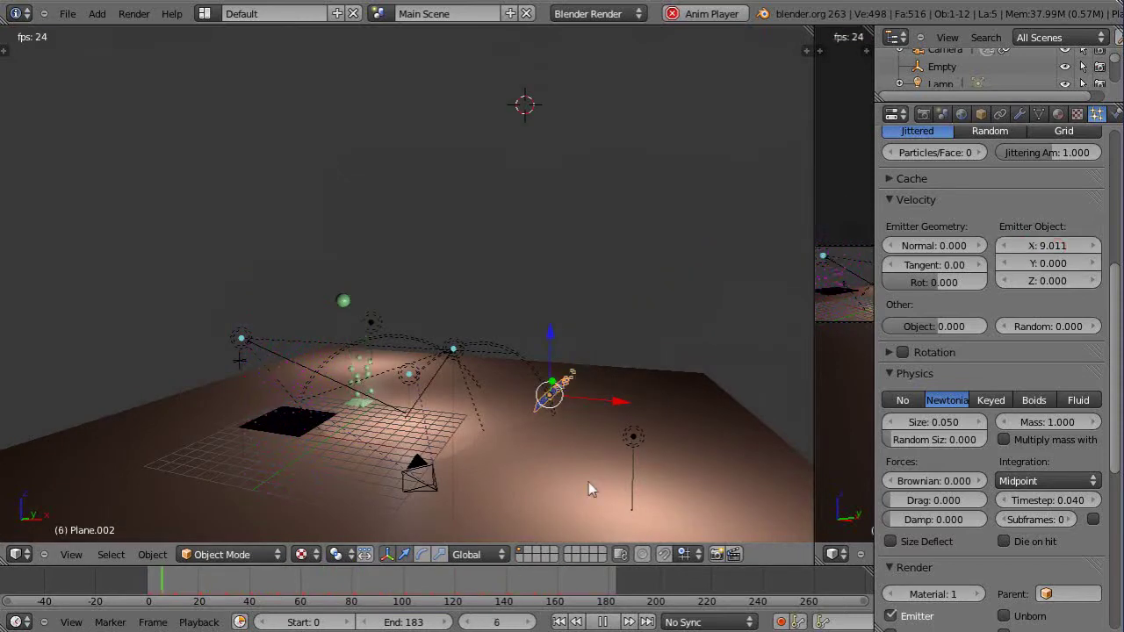
click(474, 555)
click(465, 518)
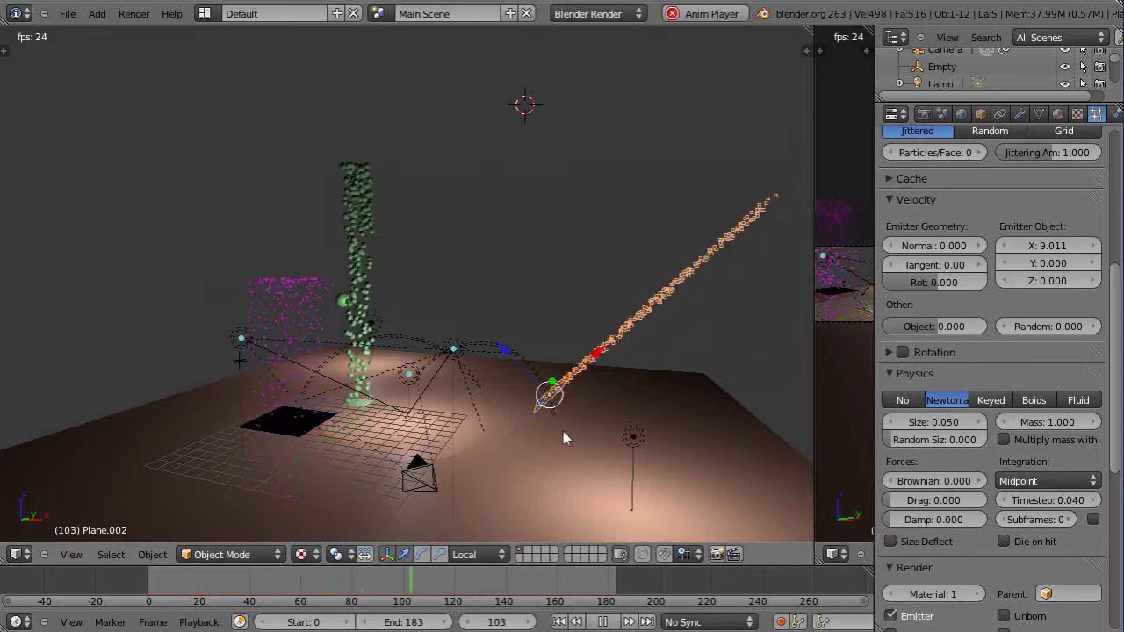
- Set Emitter Object velocity to Y 0, Z 7.612 and X 0
click(1042, 266)
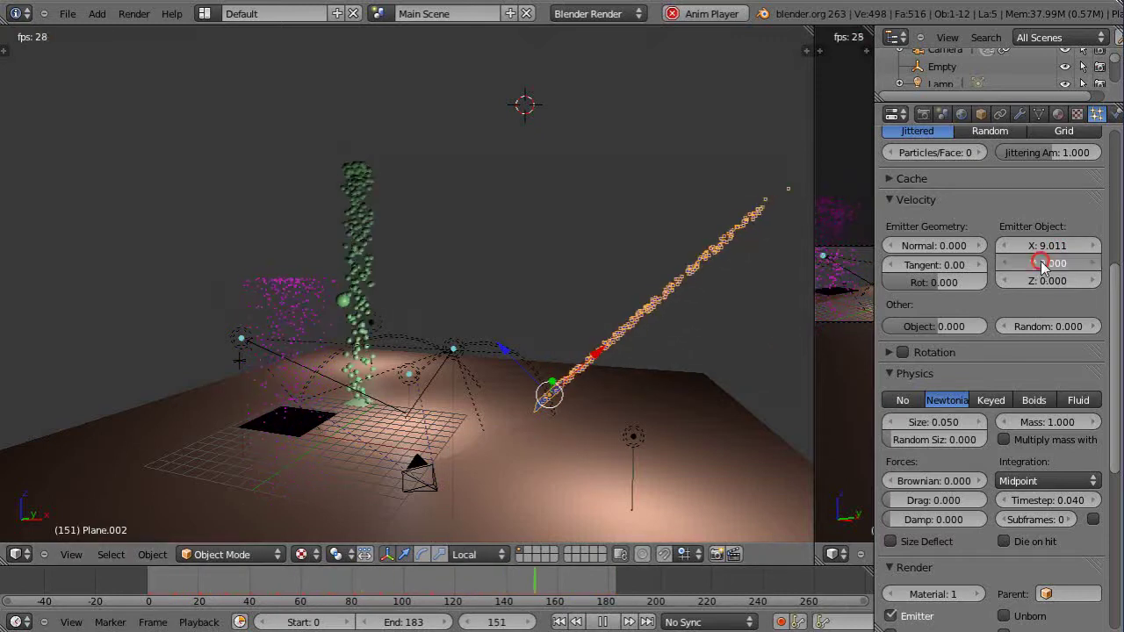
click(1044, 274)
click(1020, 284)
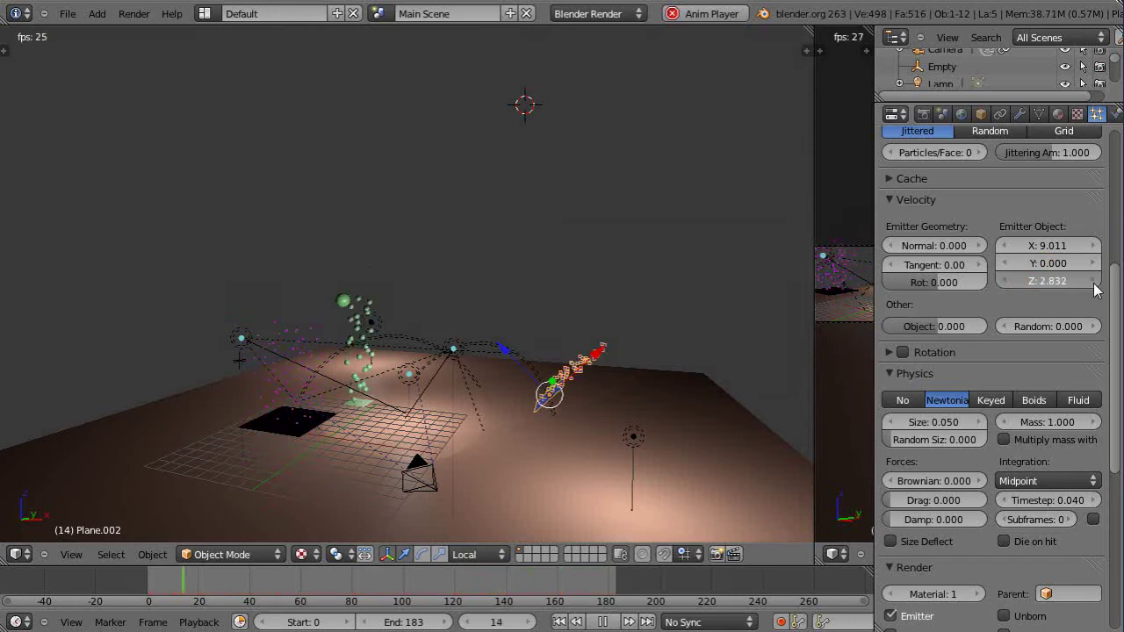
drag(1049, 281, 1054, 281)
click(1049, 247)
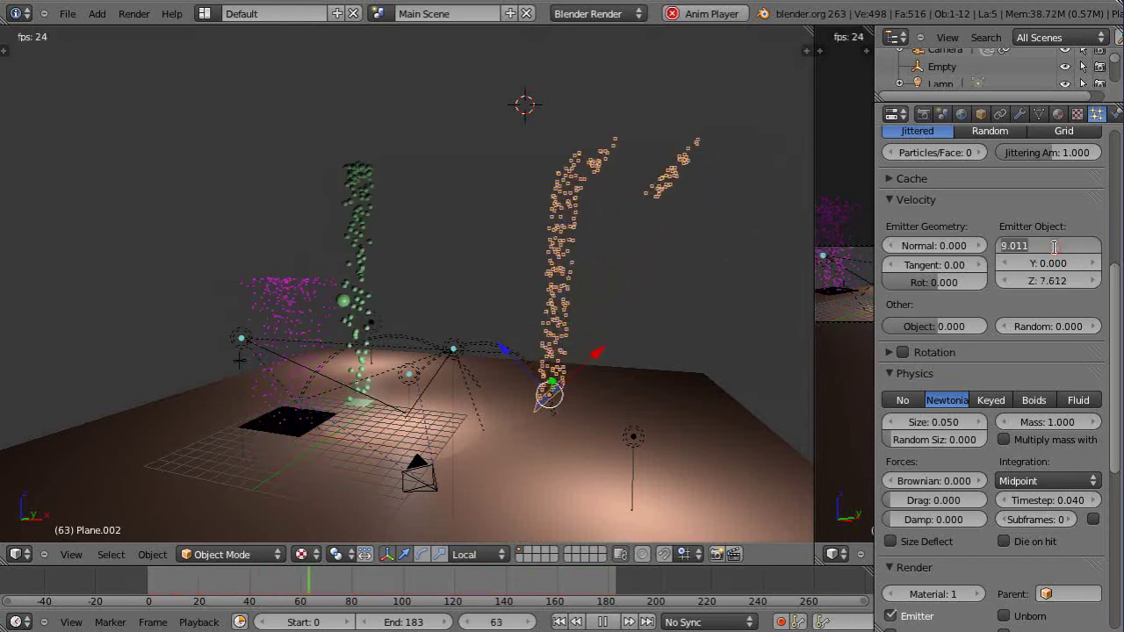
text(0)
key(Return)
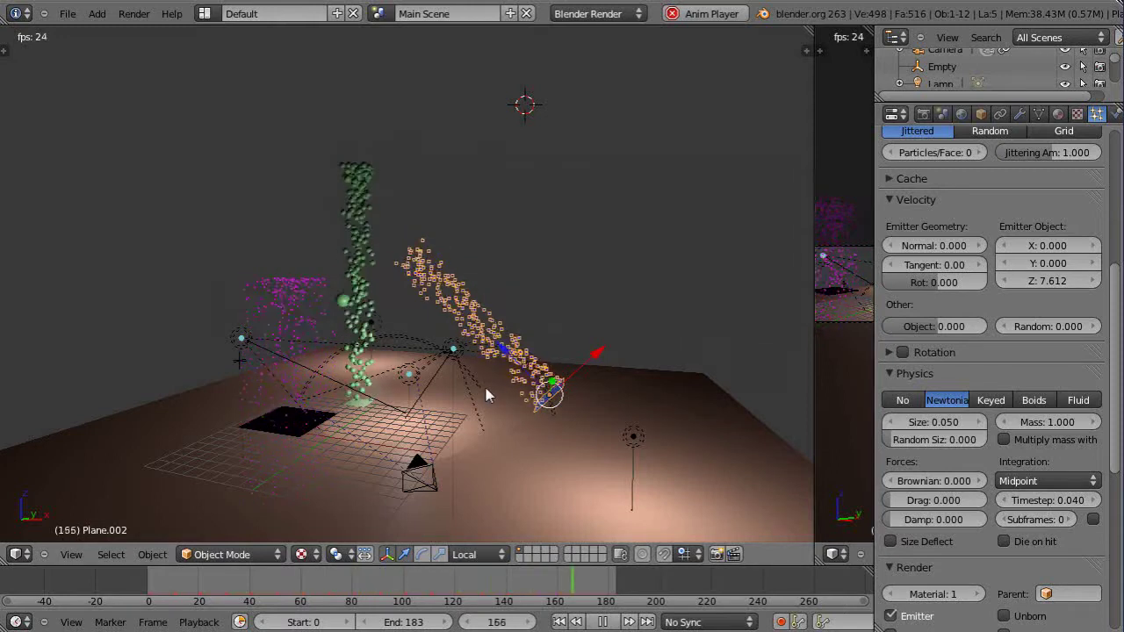
- Move Plane.003 along its local Z axis, then select Plane.002 again
middle_drag(487, 389, 518, 431)
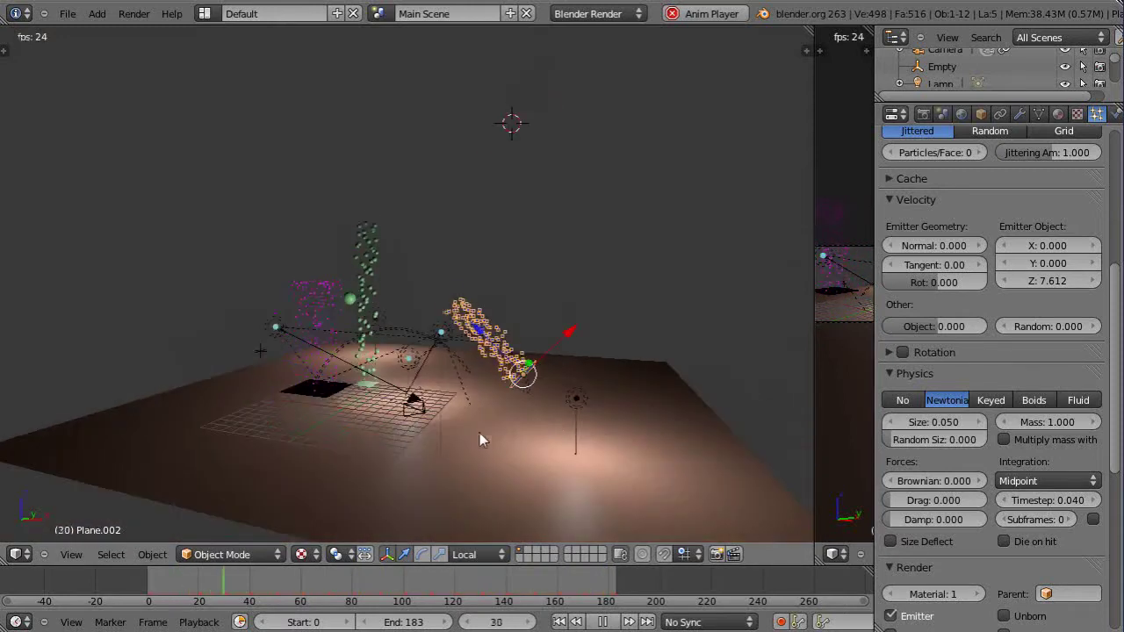
right_click(369, 373)
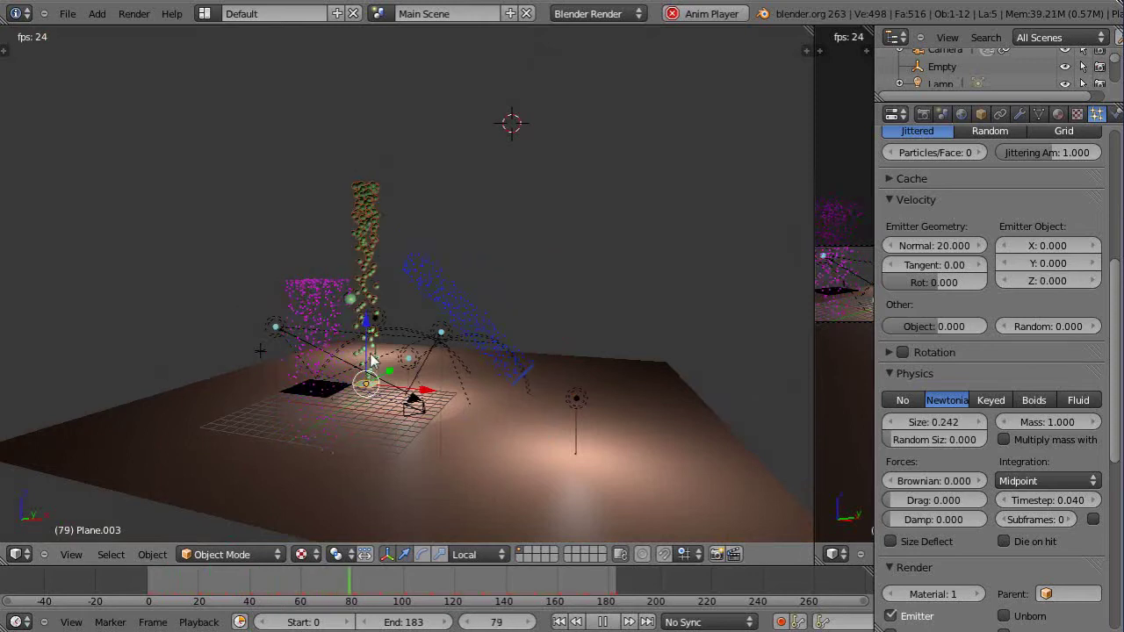
key(g)
key(z)
key(z)
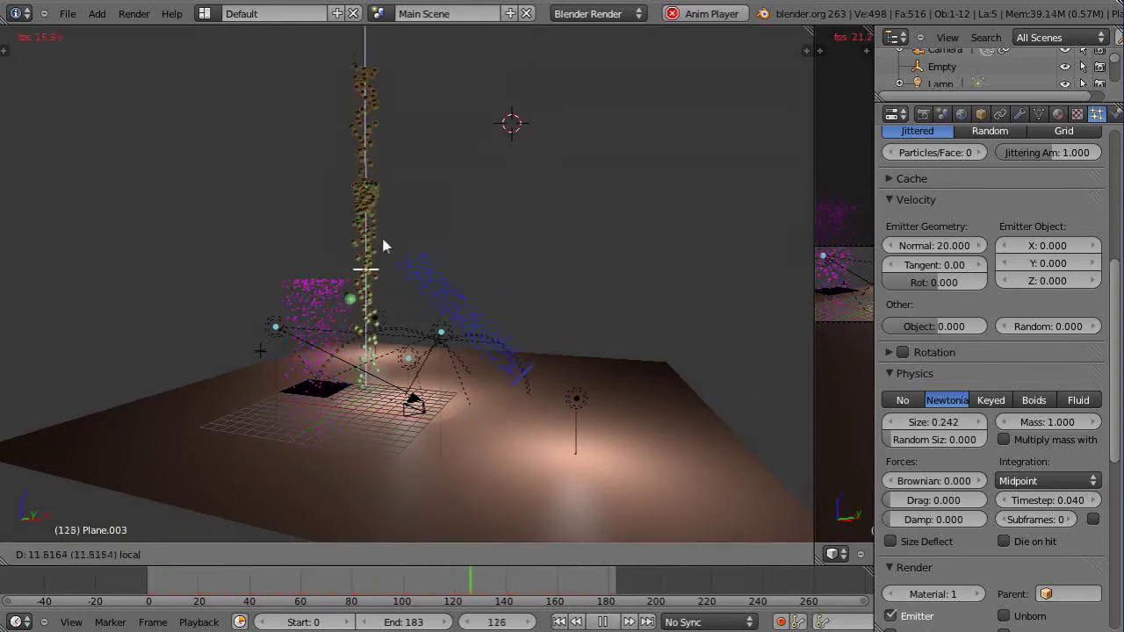
click(398, 285)
middle_drag(398, 286, 391, 369)
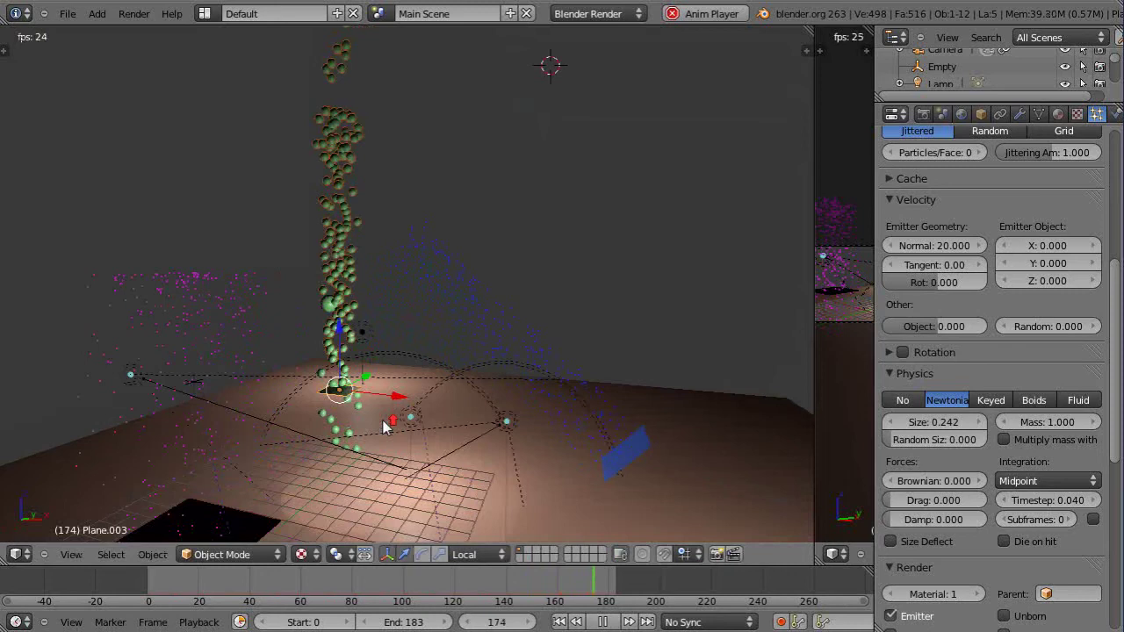
scroll(387, 432, up, 2)
scroll(386, 432, up, 1)
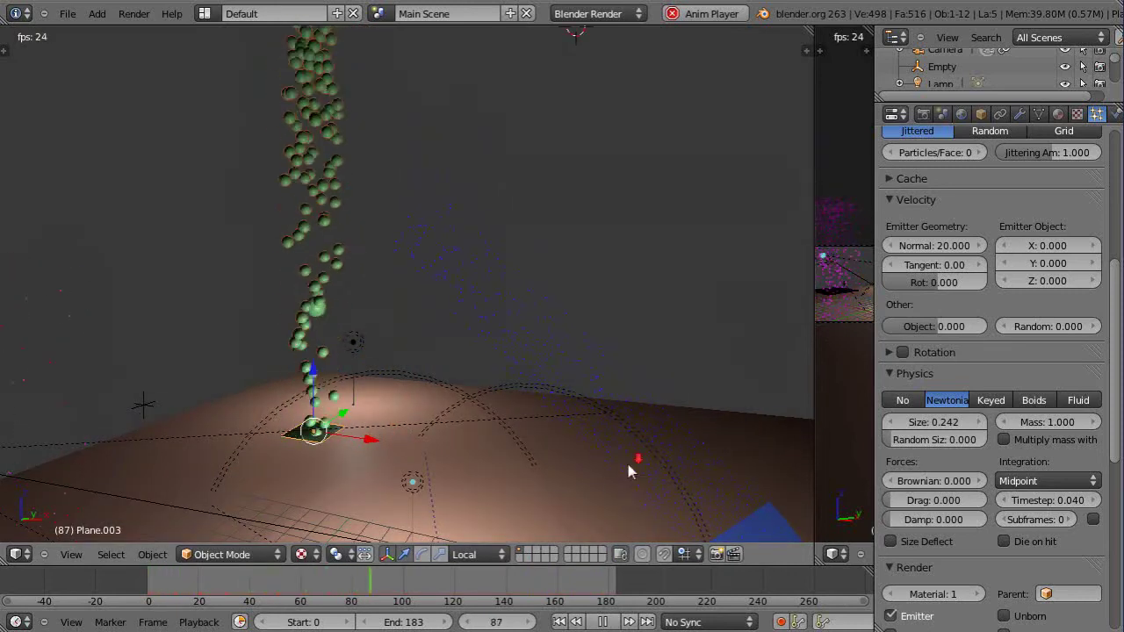
middle_drag(615, 439, 629, 472)
right_click(586, 418)
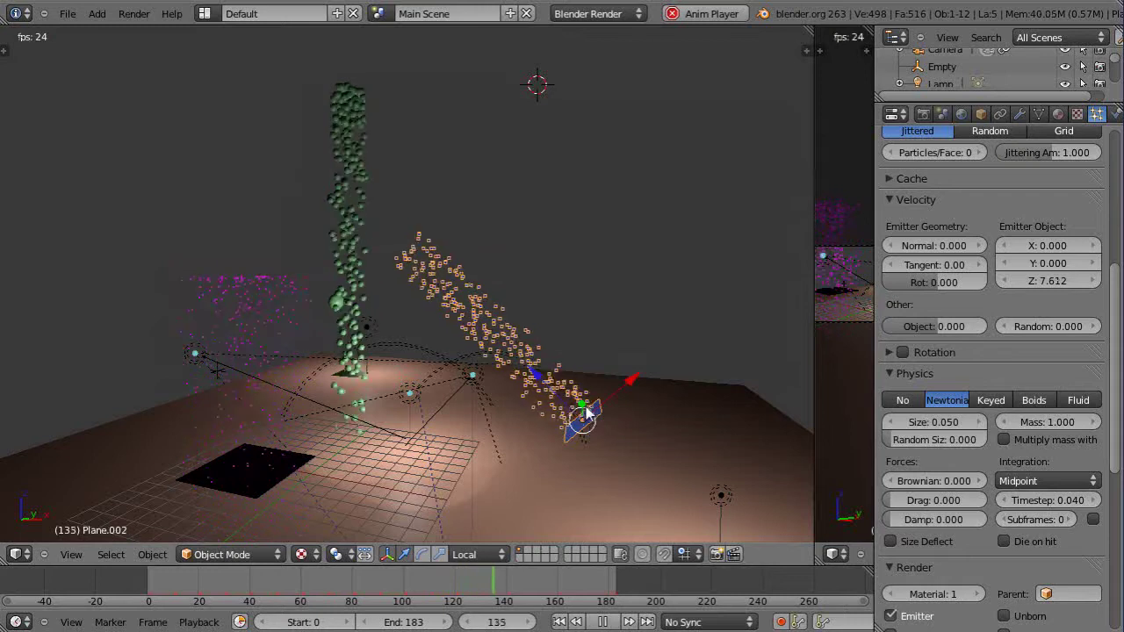
click(474, 553)
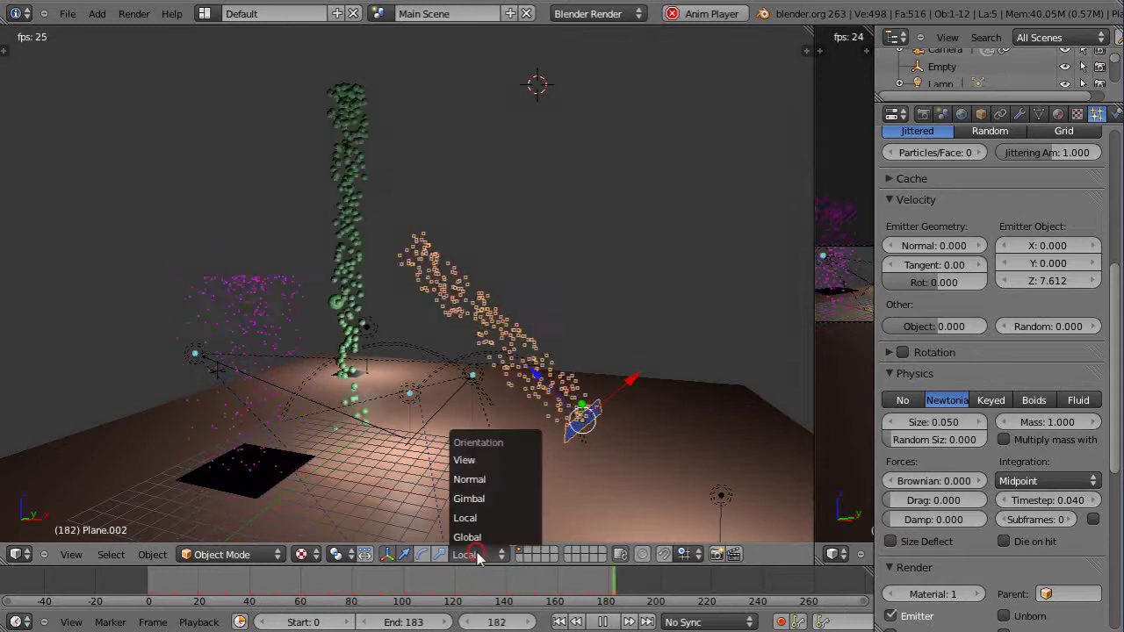
click(468, 536)
middle_drag(558, 462, 614, 431)
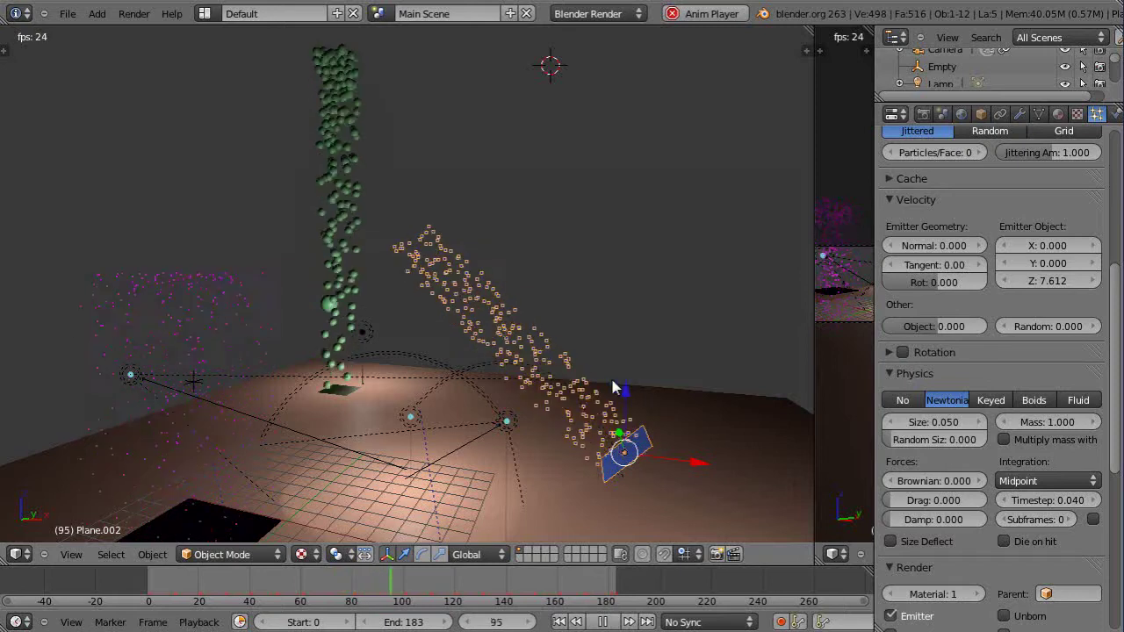
middle_drag(606, 474, 637, 443)
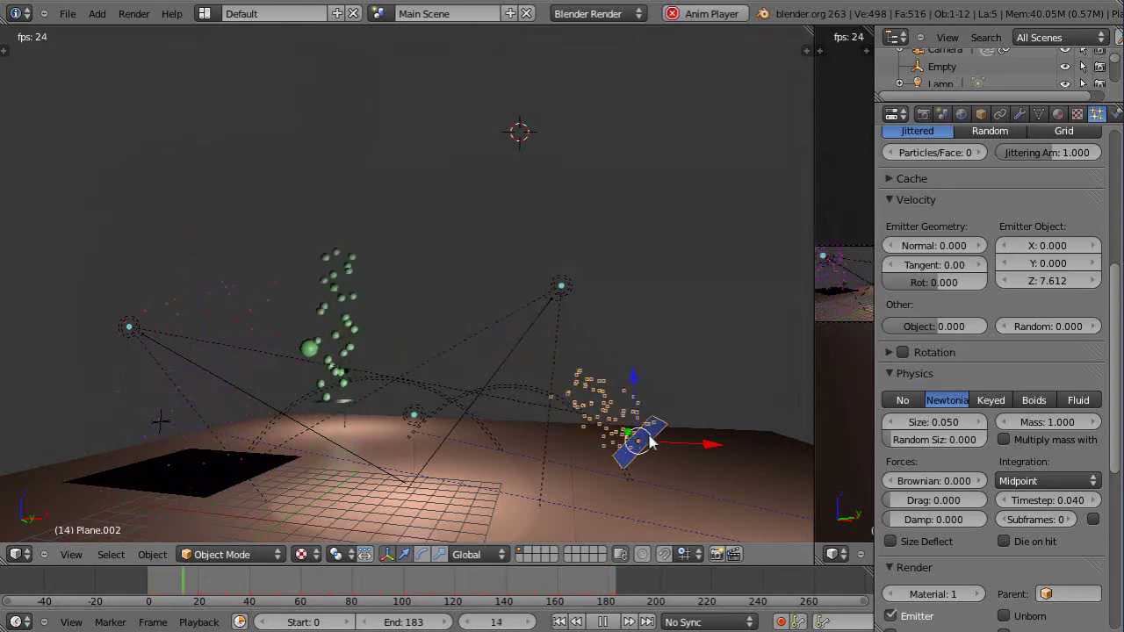
middle_drag(681, 493, 545, 494)
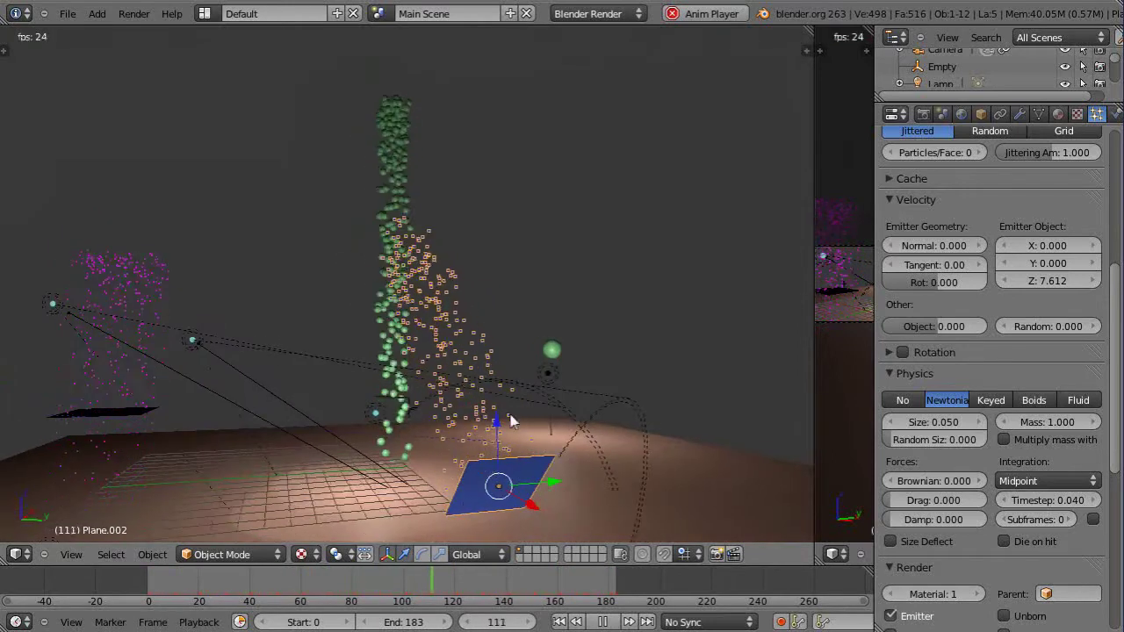
middle_drag(475, 488, 647, 375)
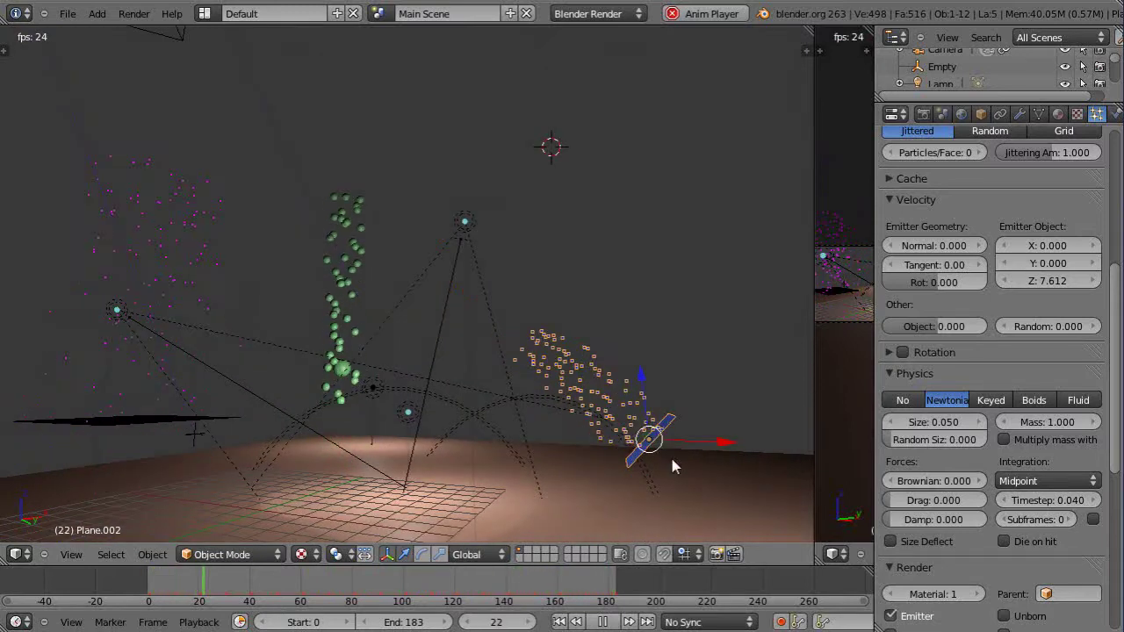
middle_drag(714, 449, 591, 482)
click(482, 554)
click(477, 523)
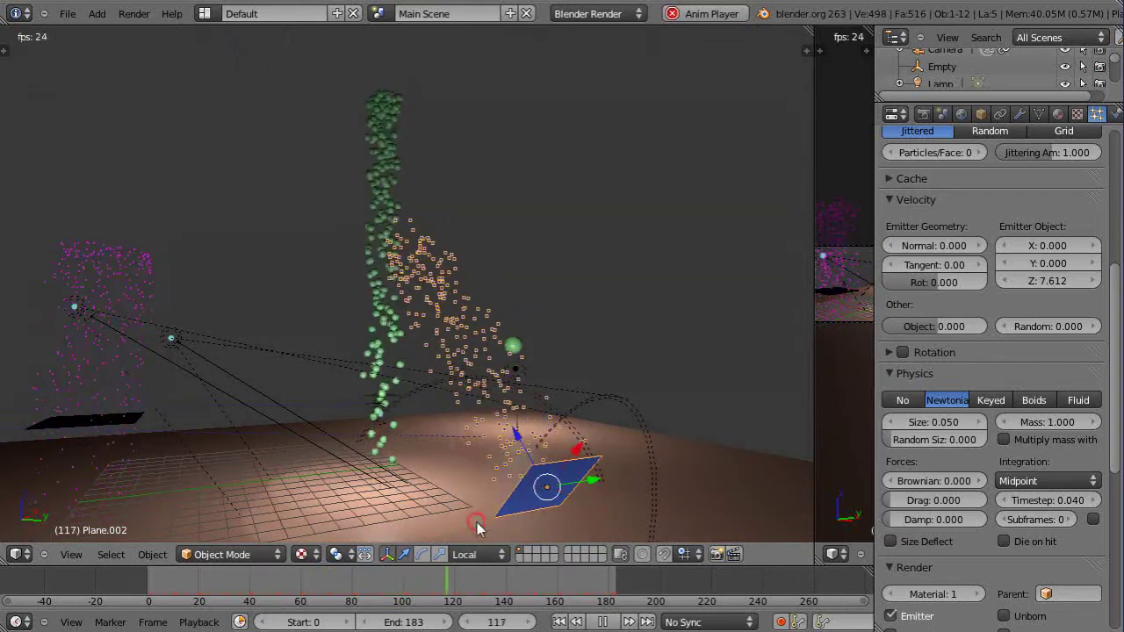
middle_drag(487, 518, 529, 446)
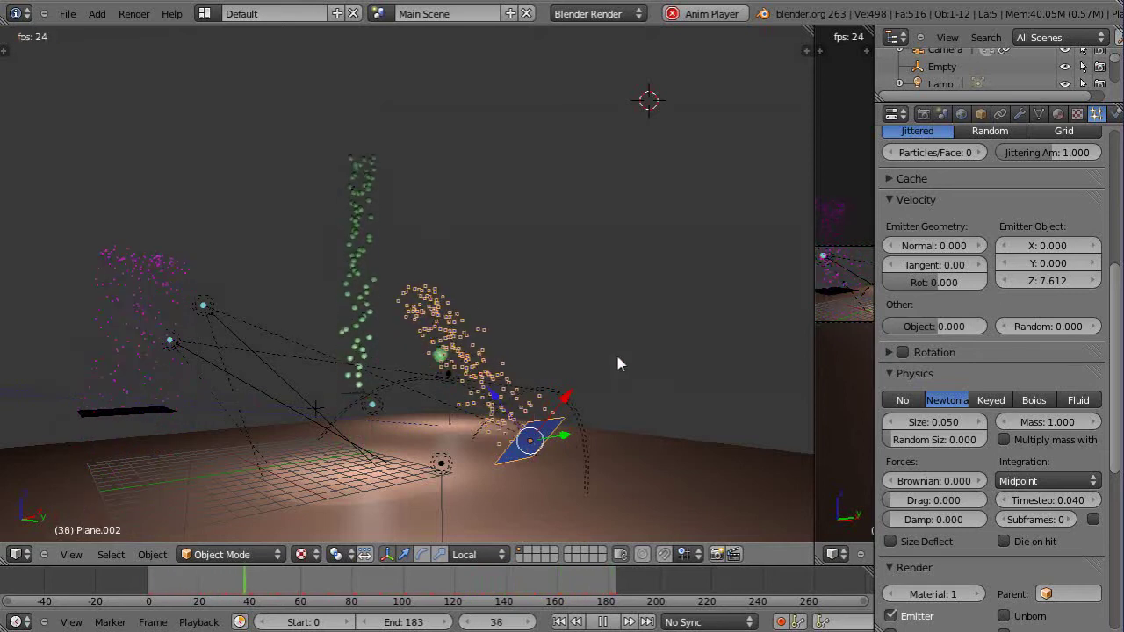
- Rotate Plane.002 about its own local Z axis after cancelling a first global-Z rotation
key(r)
key(z)
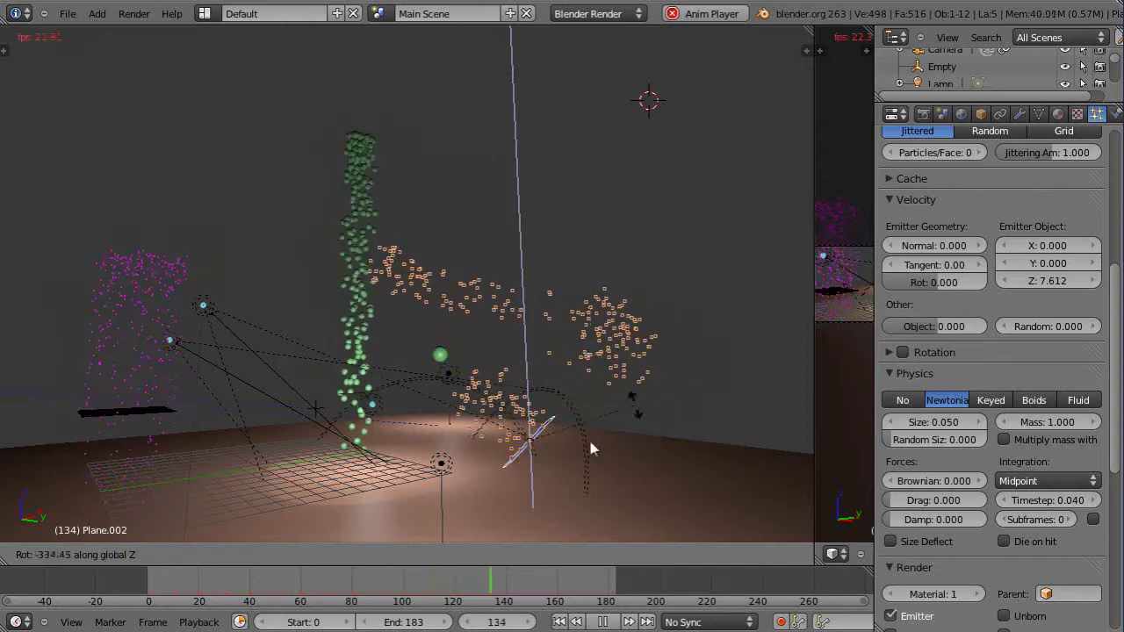
right_click(457, 435)
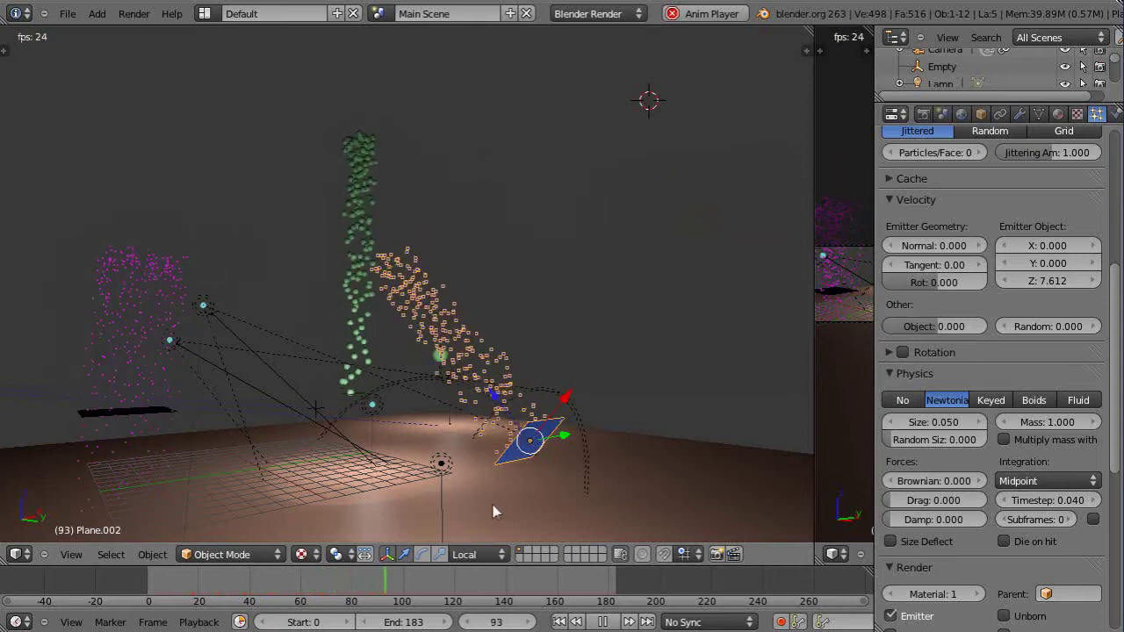
key(r)
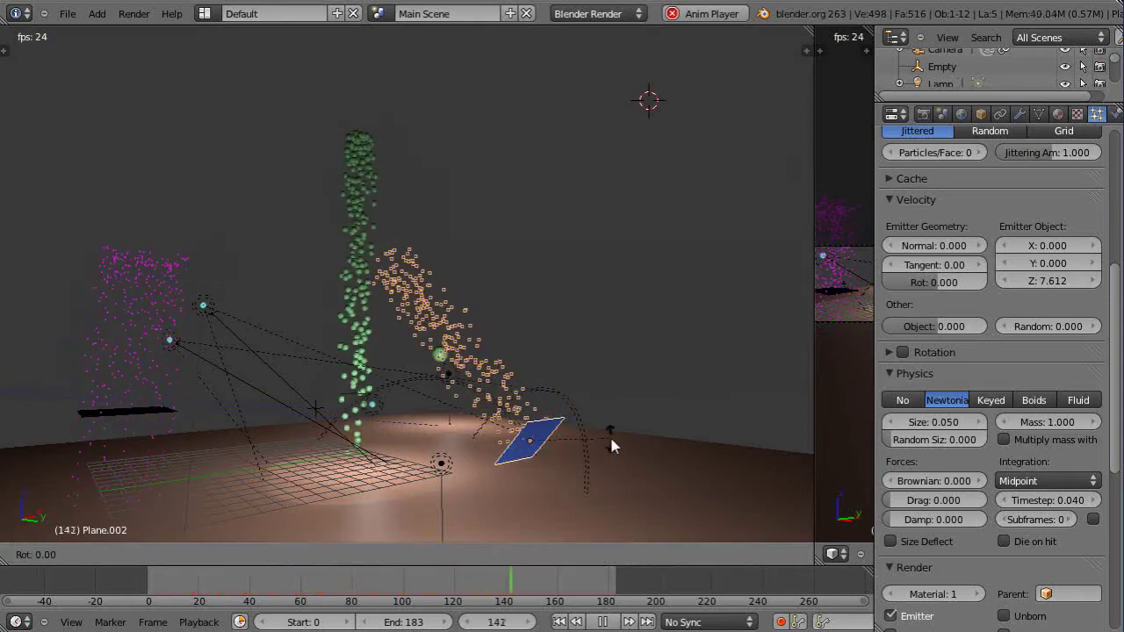
key(z)
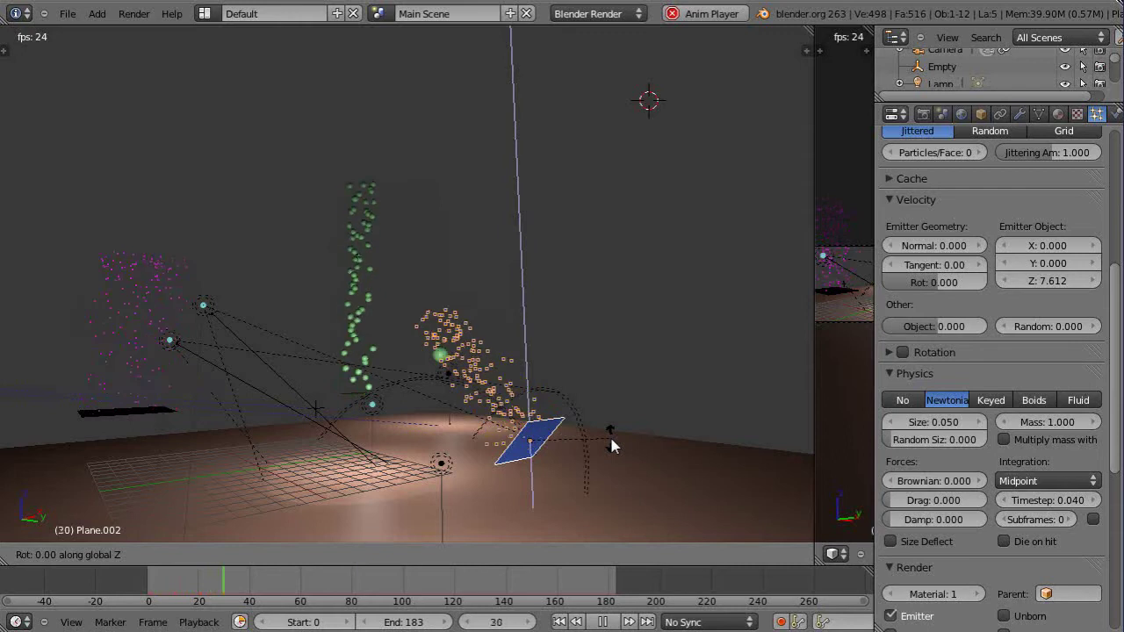
key(z)
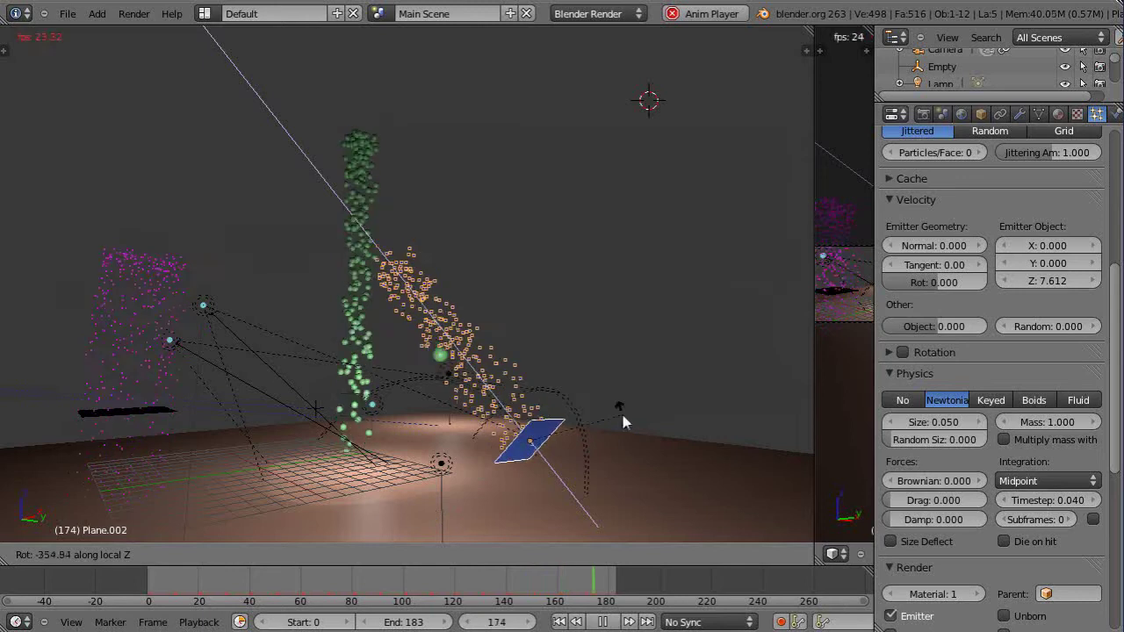
click(580, 443)
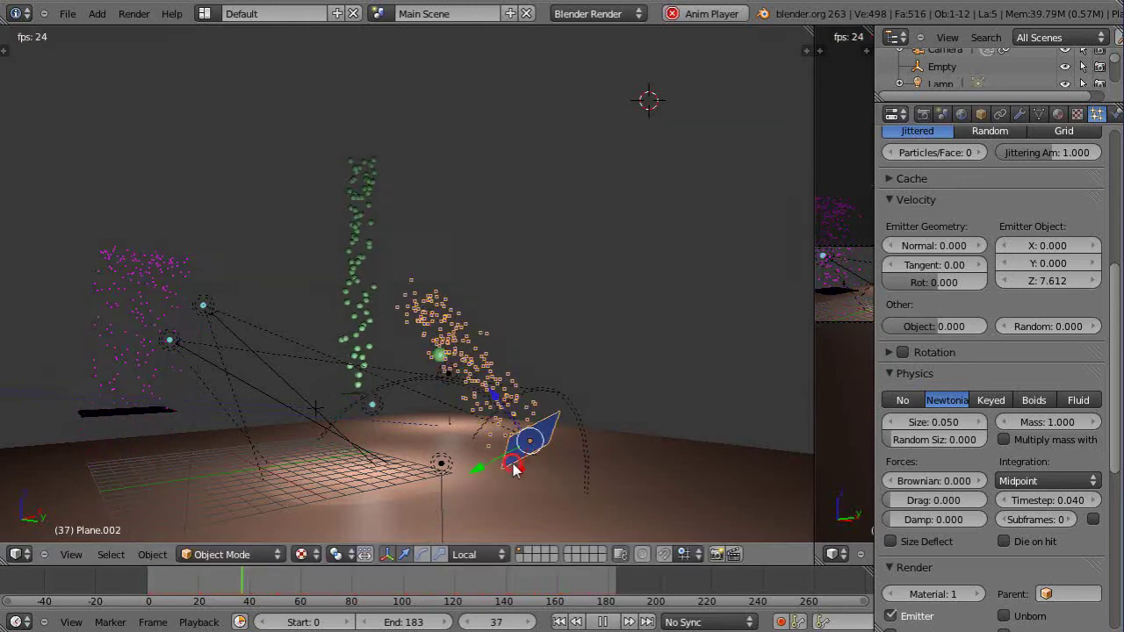
middle_drag(599, 460, 334, 530)
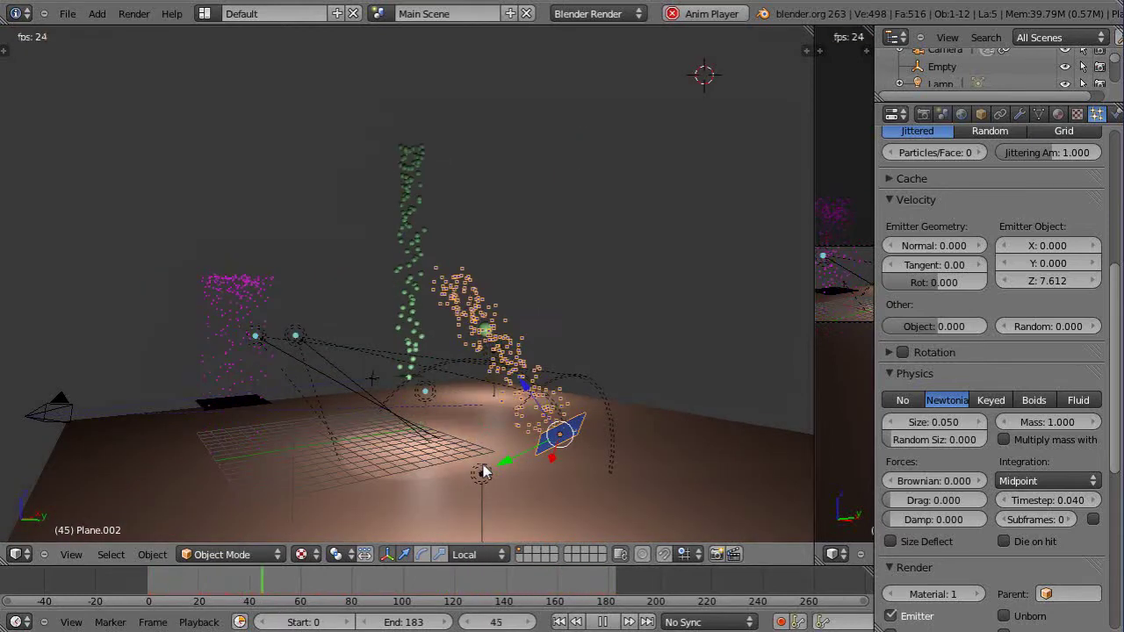
- Select the camera, ground plane and Spot.001 lamp in turn, ending with the ground plane active
right_click(54, 418)
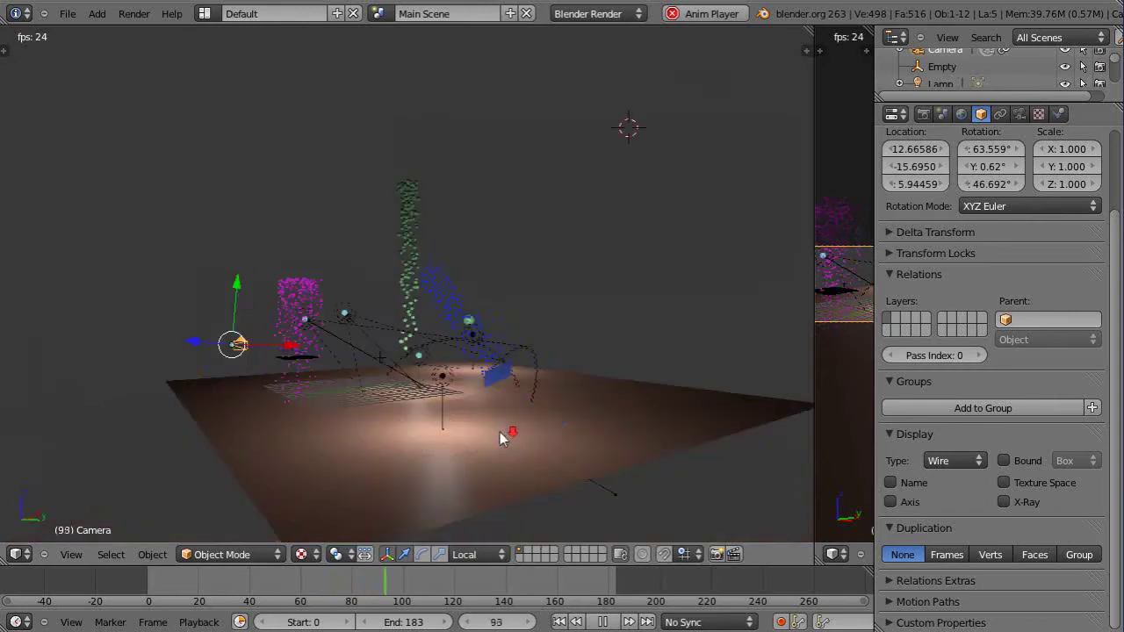
right_click(575, 441)
right_click(571, 437)
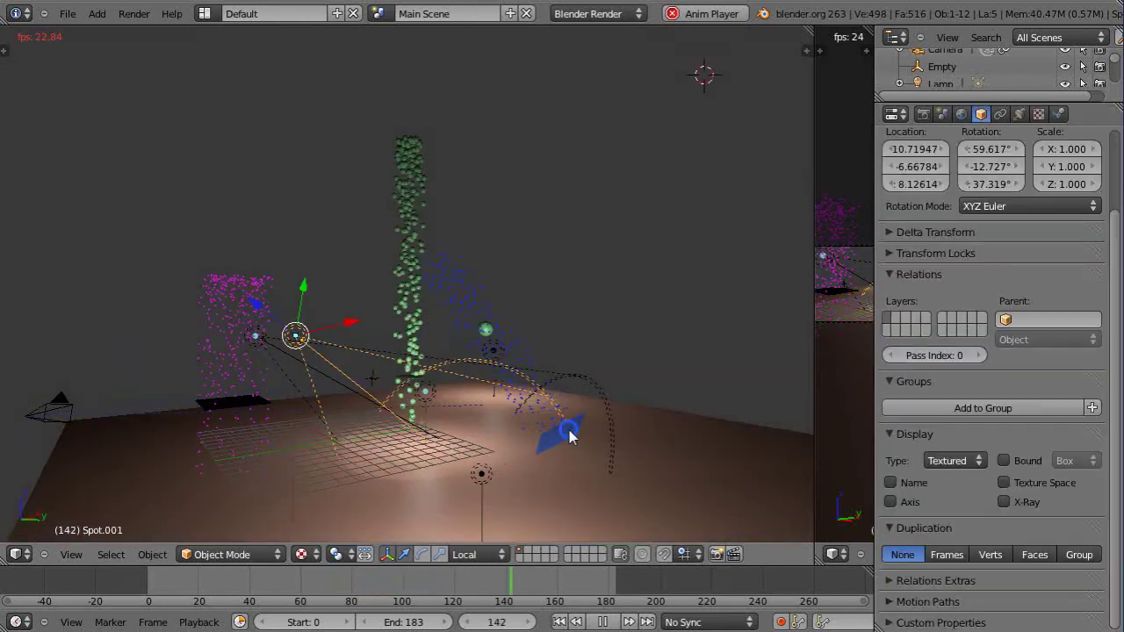
right_click(569, 437)
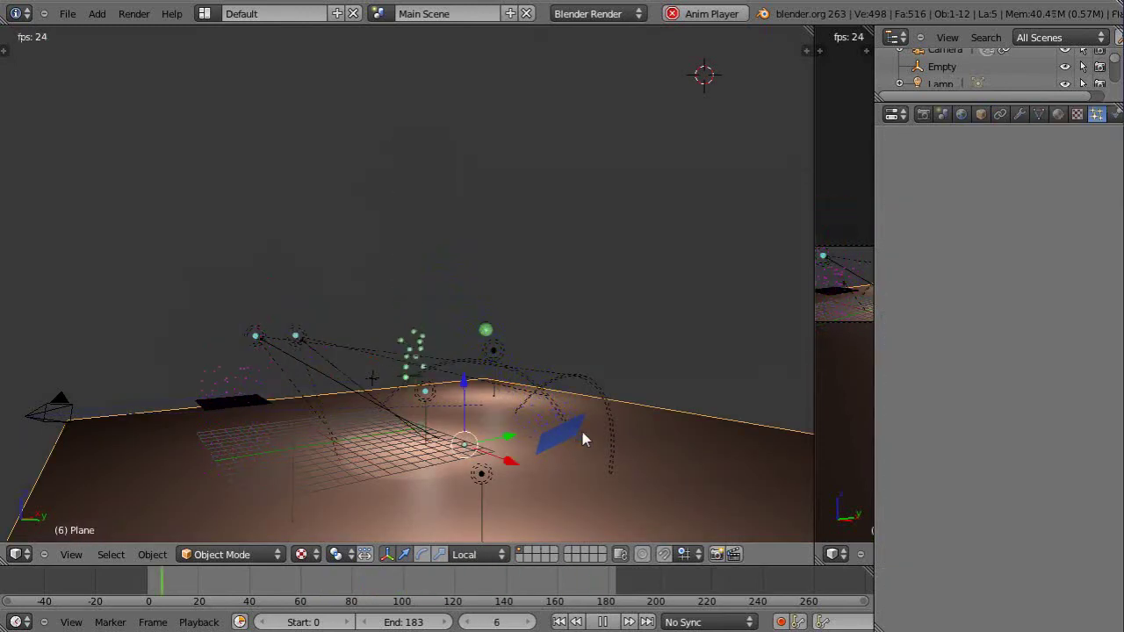